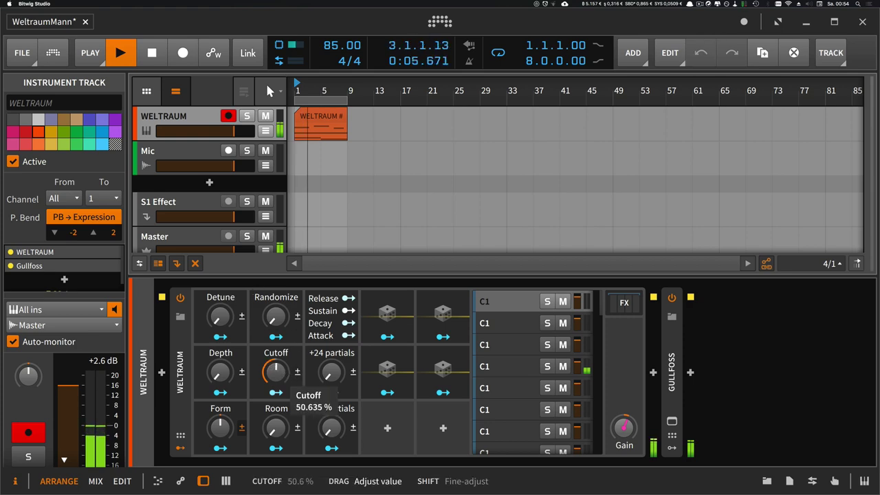
Raise the WELTRAUM device's Cutoff fully and Depth close to maximum, with Detune at about 12% and Room near its midpoint.
{"action": "left_click_drag", "start_coordinate": [275, 372], "coordinate": [275, 346]}
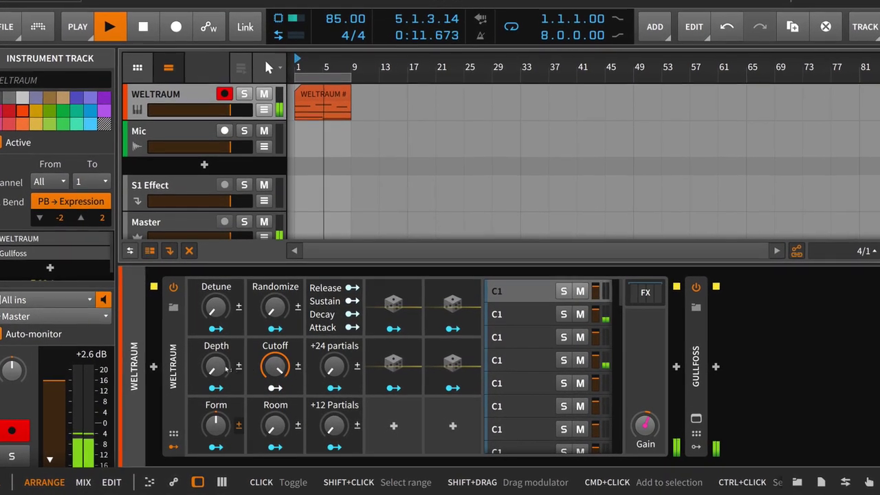
{"action": "left_click_drag", "start_coordinate": [218, 369], "coordinate": [217, 314]}
{"action": "left_click_drag", "start_coordinate": [164, 198], "coordinate": [165, 183]}
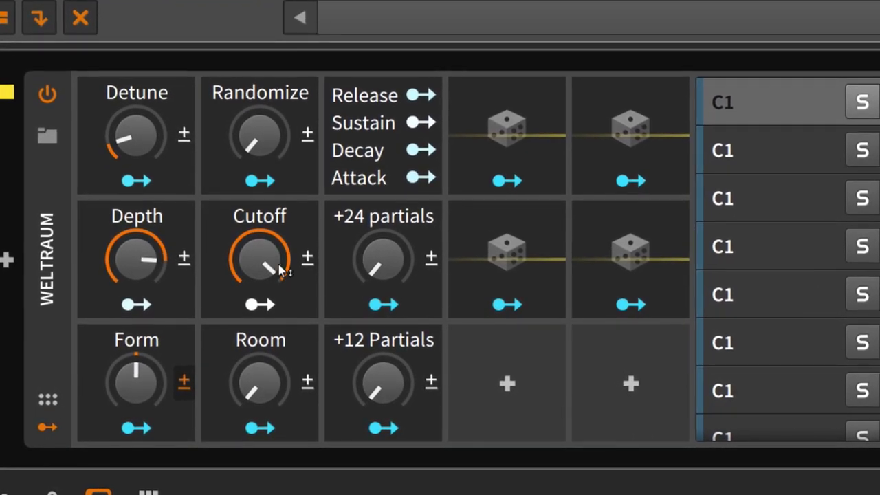
{"action": "left_click_drag", "start_coordinate": [253, 371], "coordinate": [253, 356]}
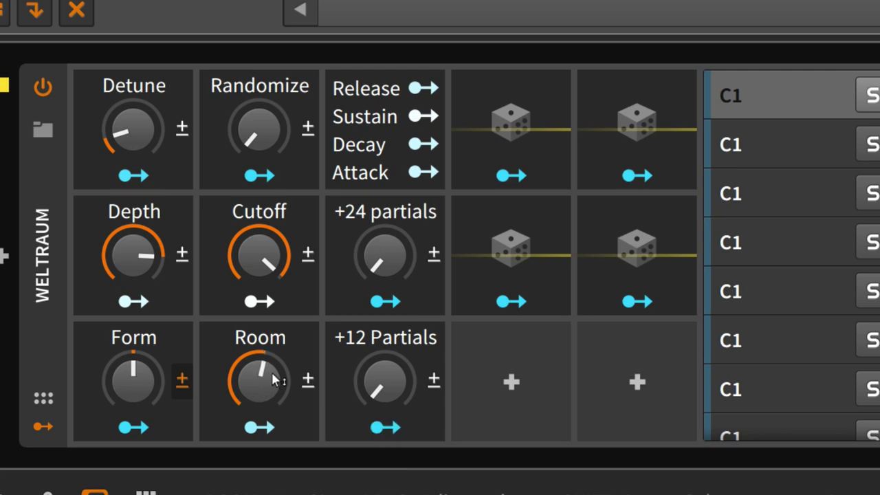
{"action": "left_click_drag", "start_coordinate": [156, 267], "coordinate": [192, 294]}
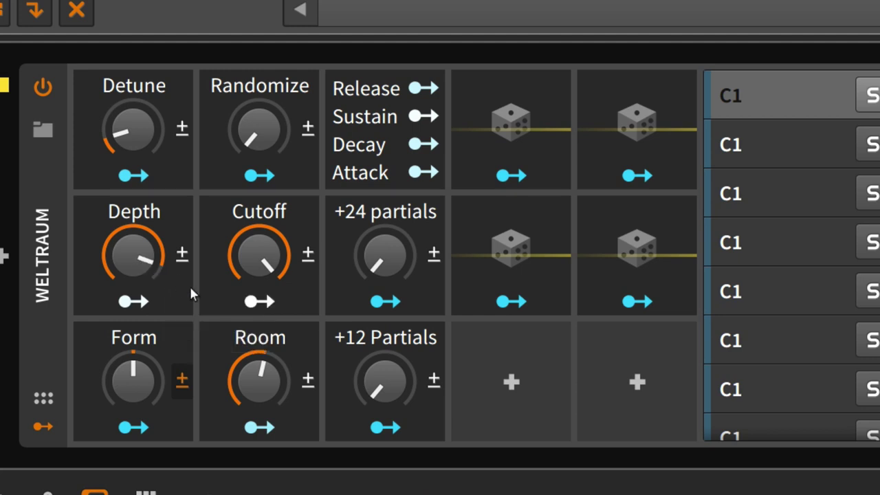
Blend in the upper partials, setting +12 Partials to about 33% and +24 partials to just under half.
{"action": "left_click_drag", "start_coordinate": [381, 375], "coordinate": [382, 326]}
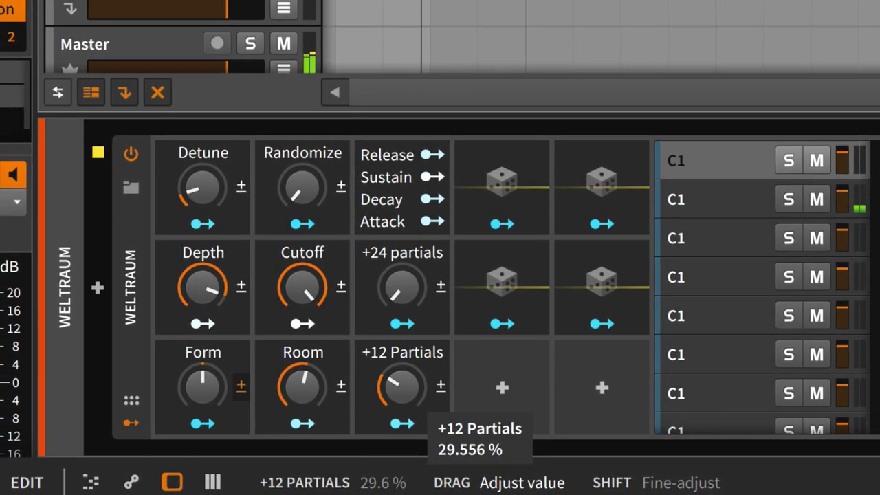
{"action": "left_click_drag", "start_coordinate": [394, 387], "coordinate": [394, 387]}
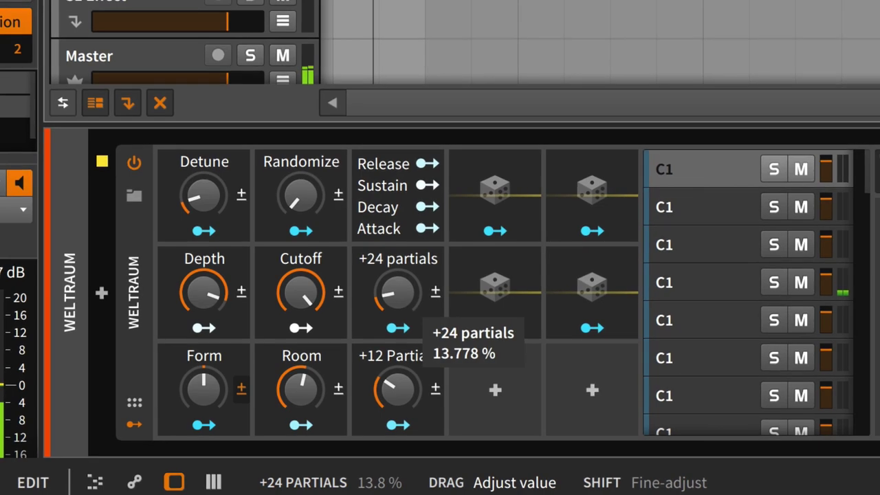
{"action": "left_click_drag", "start_coordinate": [399, 293], "coordinate": [398, 209]}
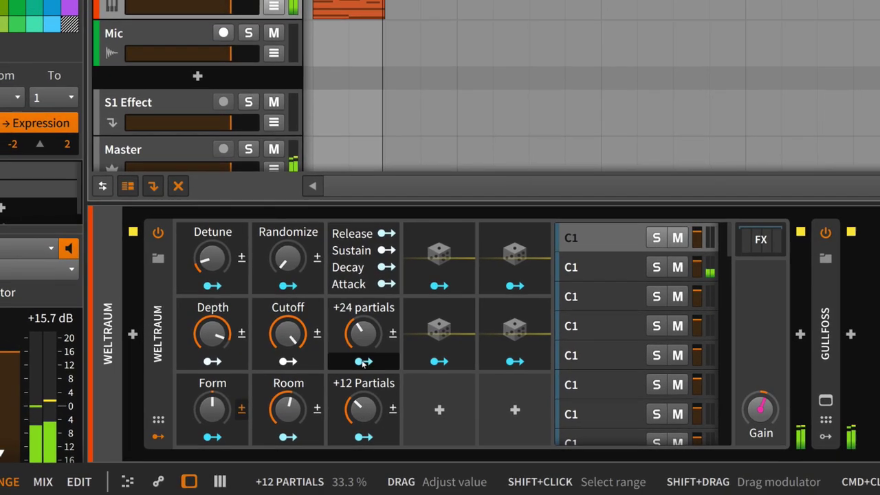
{"action": "left_click_drag", "start_coordinate": [365, 333], "coordinate": [366, 323]}
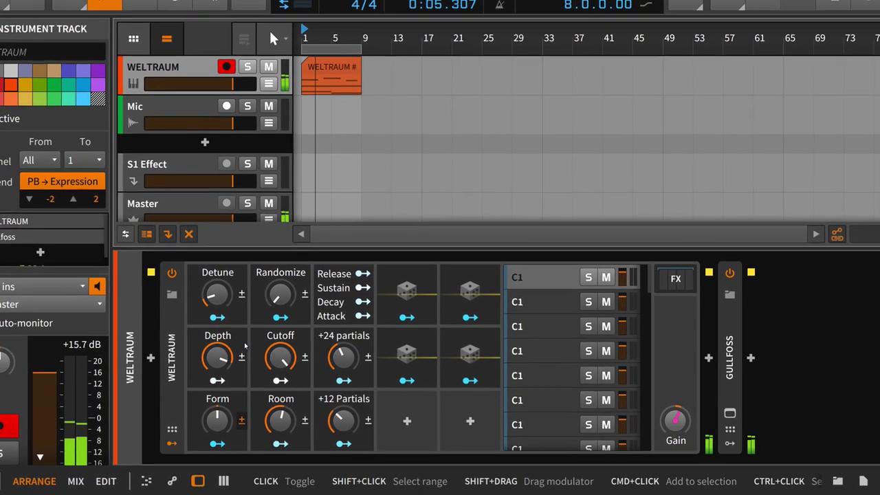
Fine-tune Detune and Room, and raise Randomize slightly above zero.
{"action": "scroll", "coordinate": [560, 358], "scroll_direction": "down", "scroll_amount": 4}
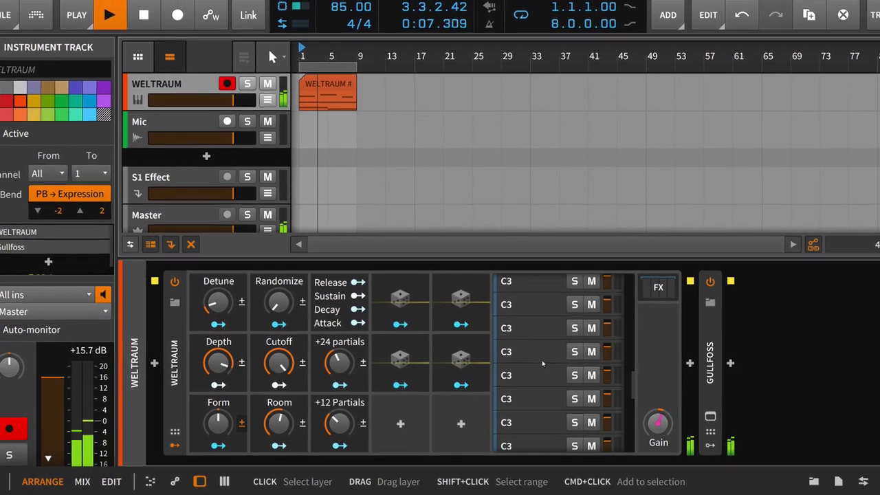
{"action": "scroll", "coordinate": [546, 362], "scroll_direction": "up", "scroll_amount": 3}
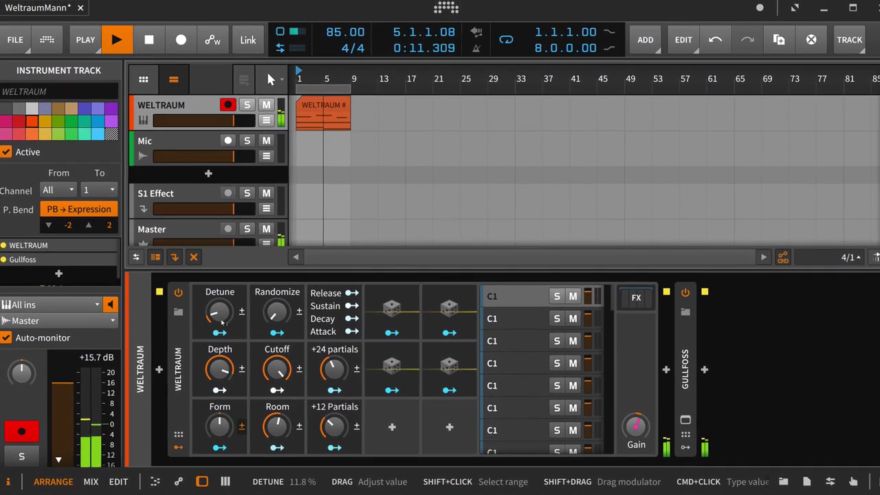
{"action": "left_click_drag", "start_coordinate": [218, 318], "coordinate": [220, 306]}
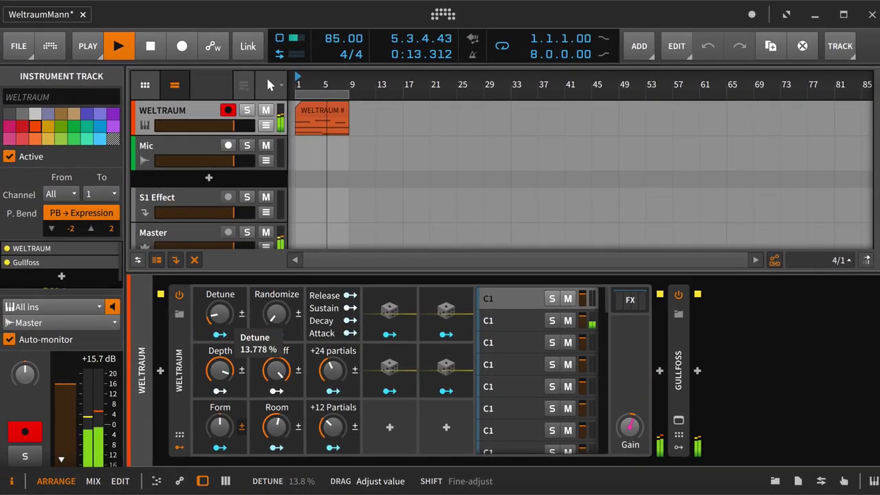
{"action": "left_click_drag", "start_coordinate": [274, 424], "coordinate": [275, 420]}
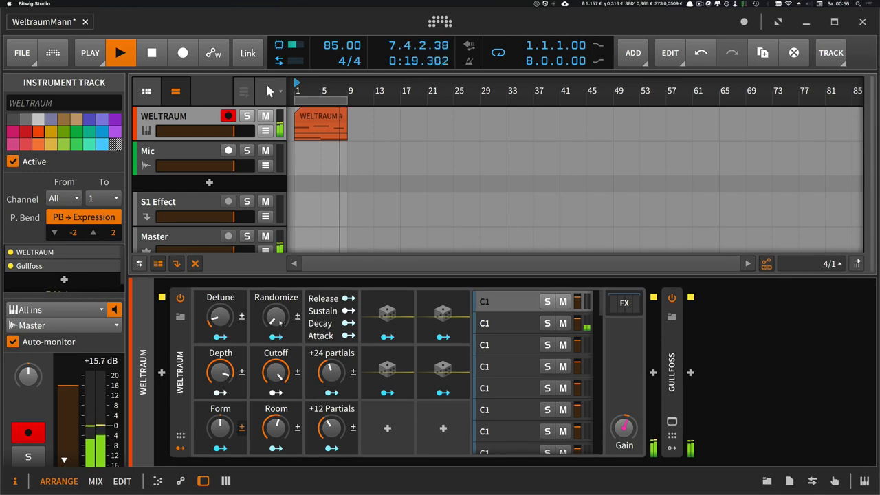
{"action": "left_click_drag", "start_coordinate": [281, 322], "coordinate": [282, 319]}
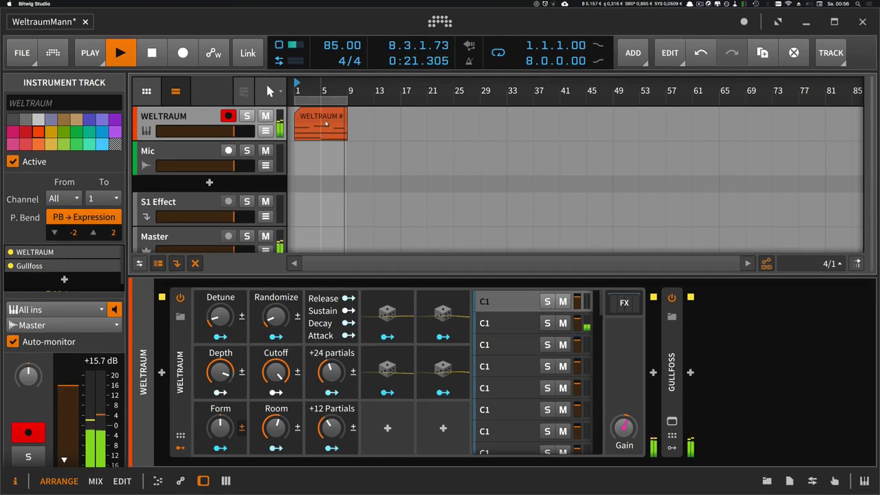
Open the WELTRAUM clip's notes and shorten the ends of all seven notes slightly.
{"action": "double_click", "coordinate": [321, 124]}
{"action": "left_click_drag", "start_coordinate": [370, 235], "coordinate": [383, 269]}
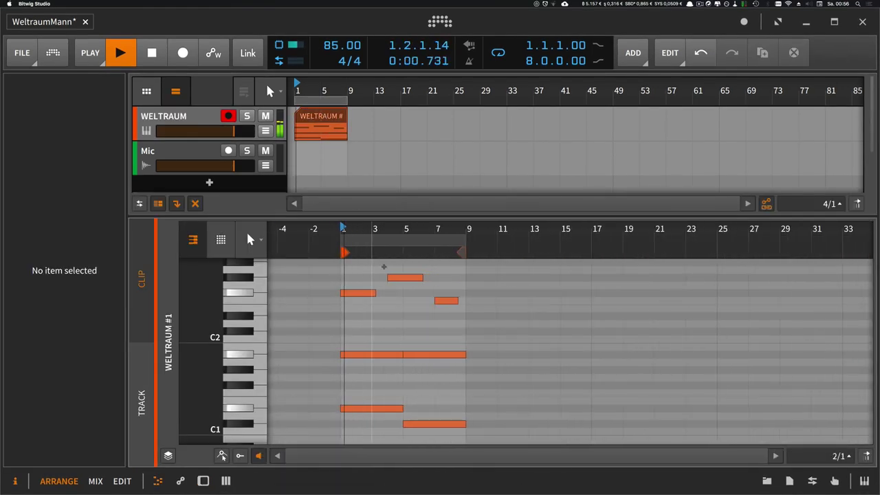
{"action": "key", "text": "ctrl+a"}
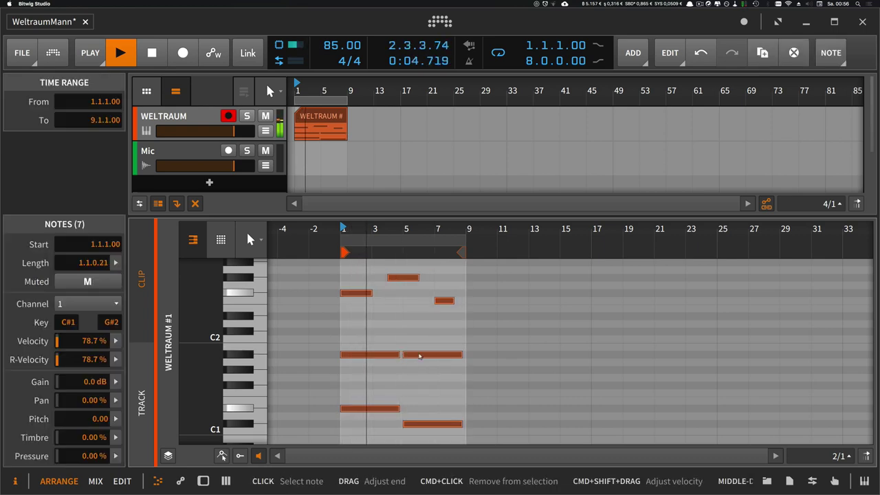
{"action": "left_click", "coordinate": [423, 334]}
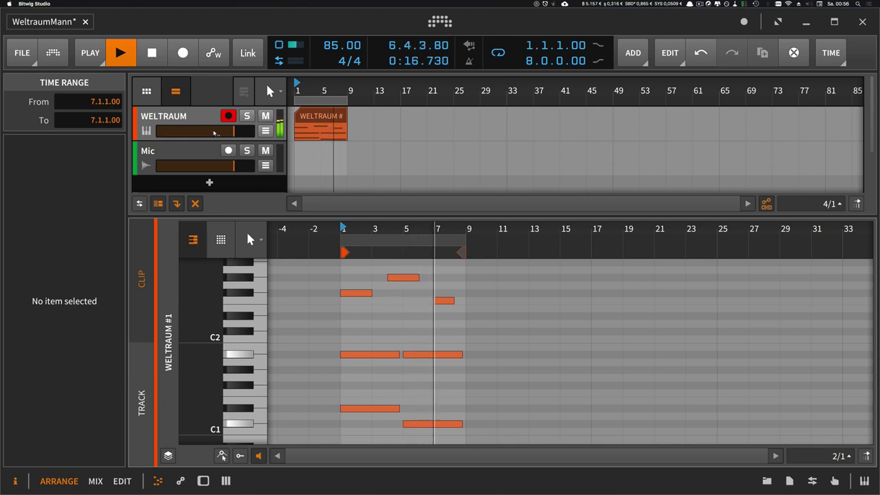
Show the WELTRAUM track's devices again and raise +24 partials and +12 Partials to around half.
{"action": "left_click", "coordinate": [214, 118]}
{"action": "key", "text": "d"}
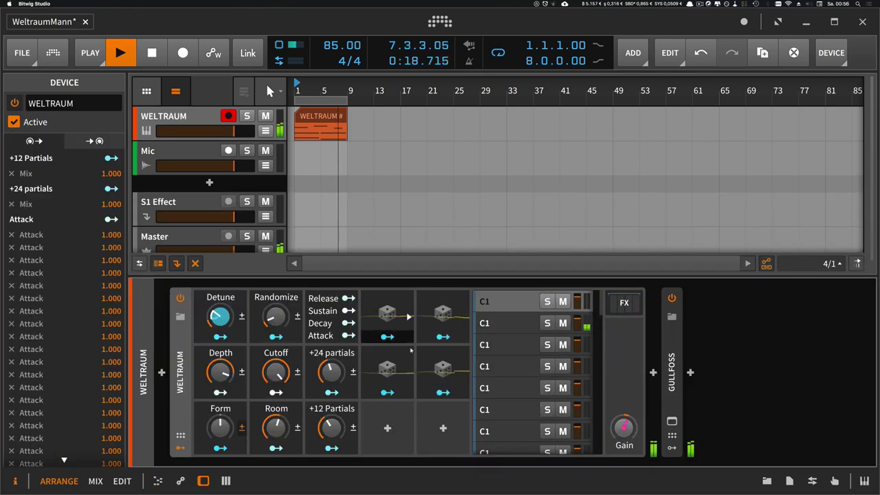
{"action": "left_click_drag", "start_coordinate": [336, 368], "coordinate": [336, 363]}
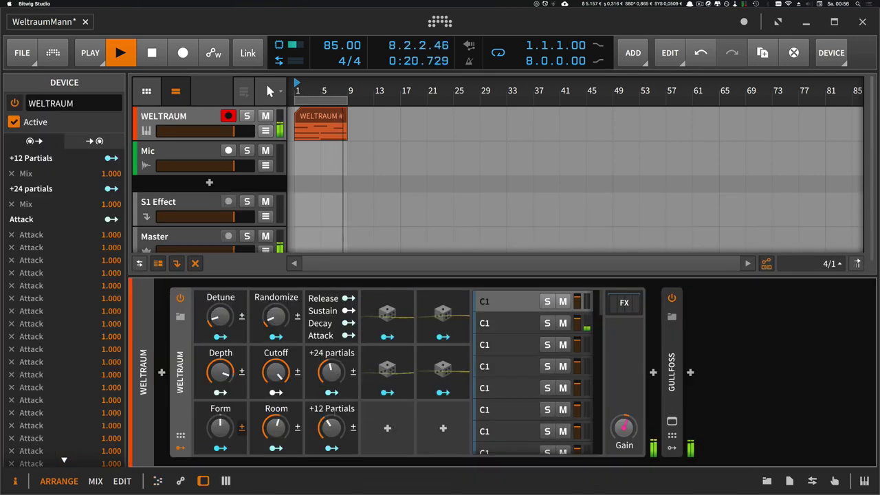
{"action": "left_click_drag", "start_coordinate": [336, 423], "coordinate": [332, 412]}
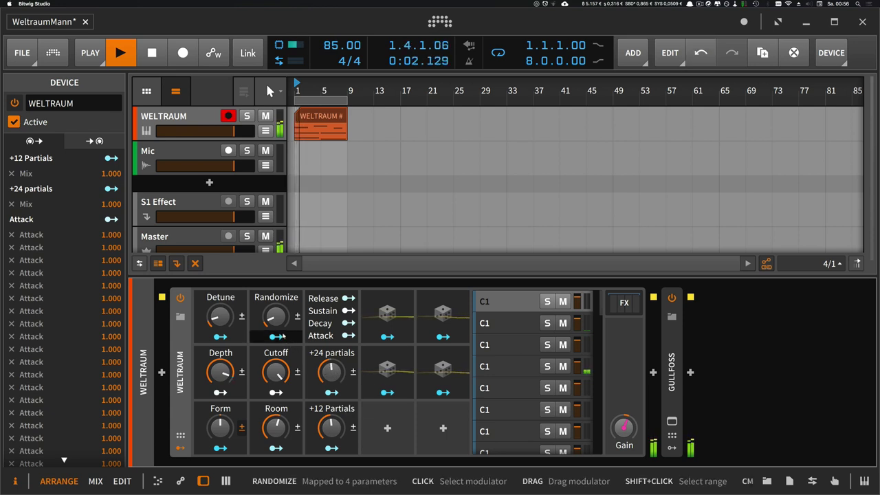
Set Detune to about 15% and Depth to maximum, and lower the Cutoff to about 28%.
{"action": "left_click_drag", "start_coordinate": [220, 318], "coordinate": [220, 314]}
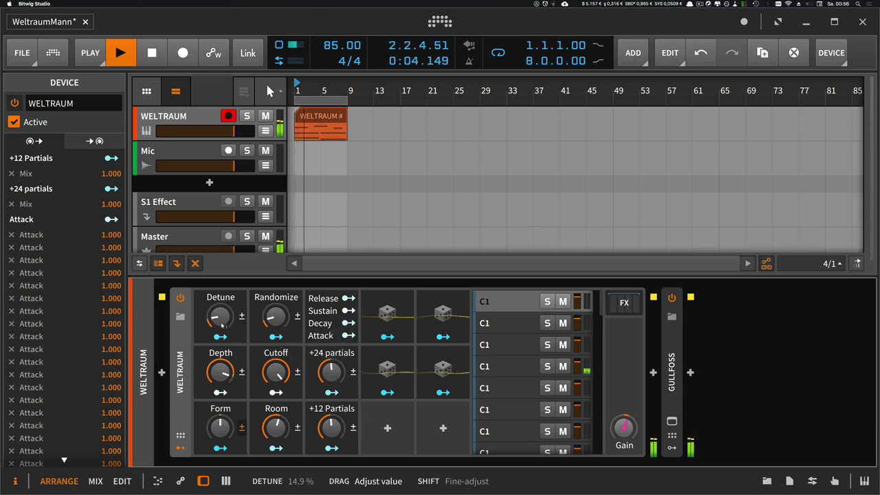
{"action": "left_click_drag", "start_coordinate": [220, 372], "coordinate": [220, 356]}
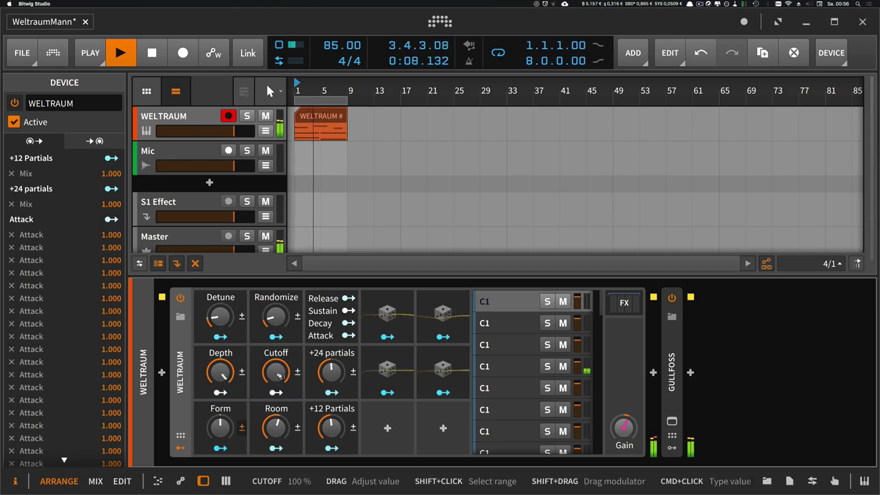
{"action": "key", "text": "super+z"}
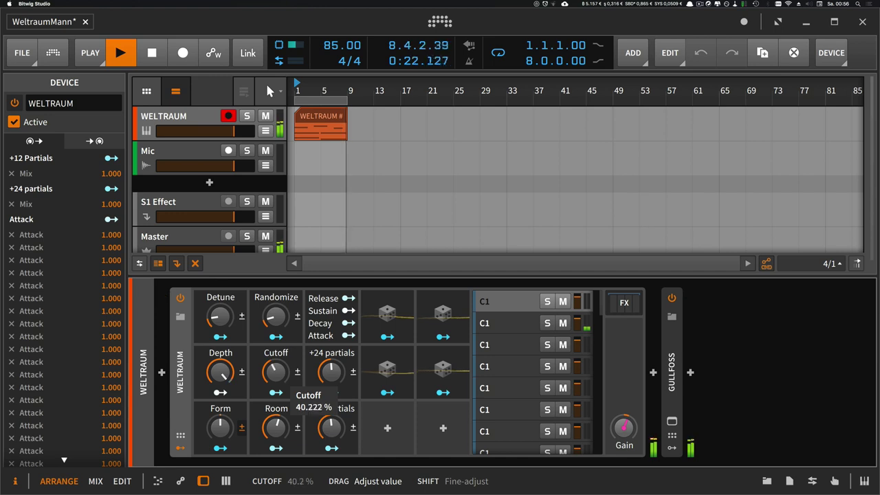
{"action": "left_click_drag", "start_coordinate": [276, 372], "coordinate": [276, 377]}
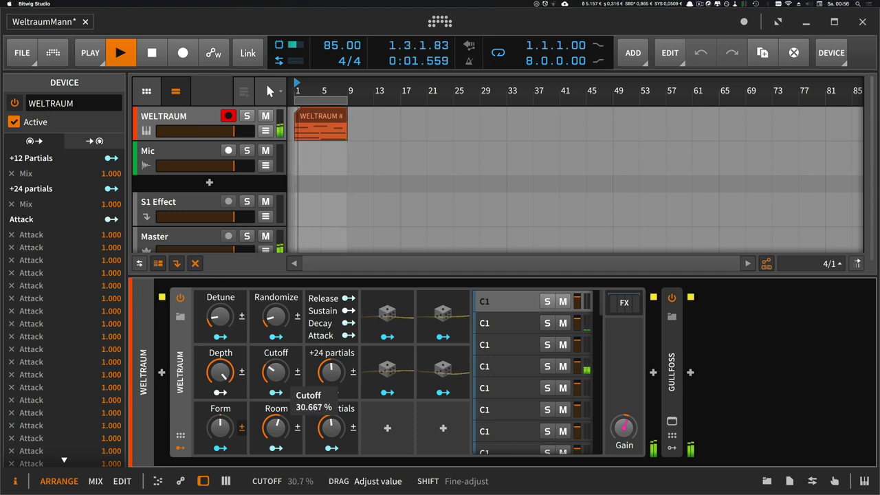
{"action": "left_click_drag", "start_coordinate": [278, 374], "coordinate": [278, 374]}
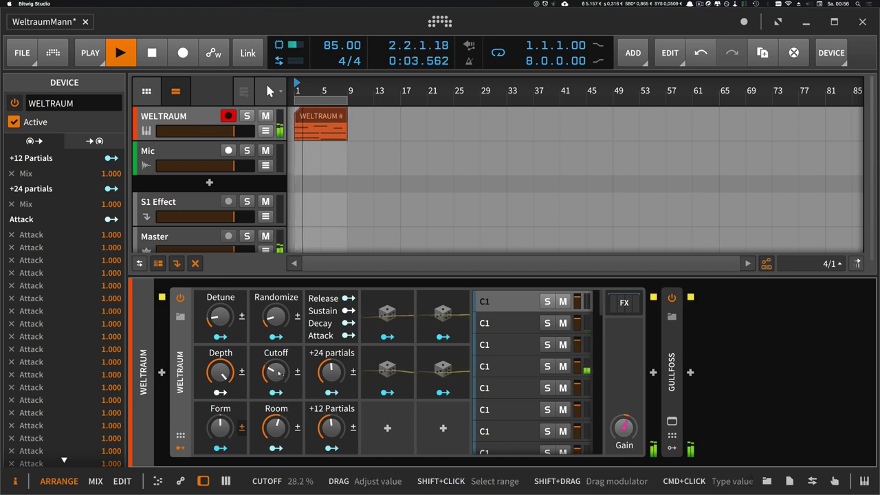
Reduce Room to its midpoint and raise both +12 Partials and +24 partials to maximum.
{"action": "left_click_drag", "start_coordinate": [276, 425], "coordinate": [326, 425]}
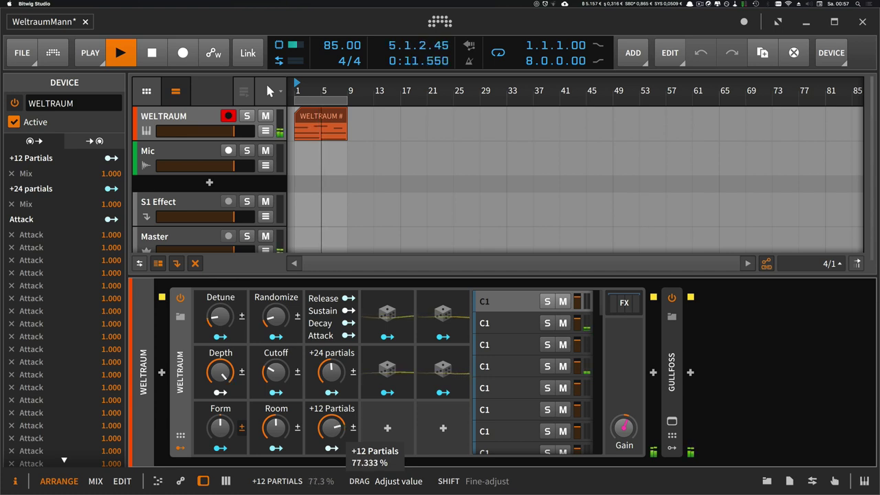
{"action": "left_click_drag", "start_coordinate": [325, 424], "coordinate": [326, 424]}
{"action": "left_click_drag", "start_coordinate": [330, 371], "coordinate": [331, 365]}
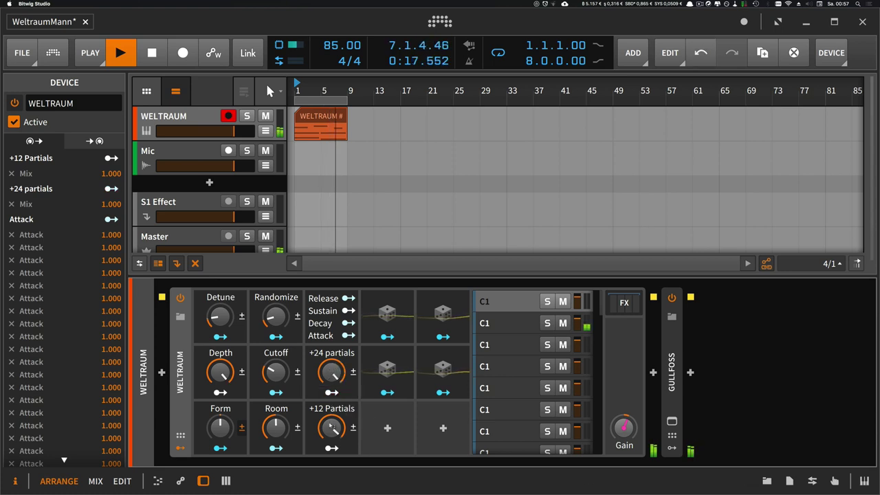
{"action": "left_click_drag", "start_coordinate": [331, 427], "coordinate": [331, 419]}
Readjust the Cutoff together with the +24 partials and +12 Partials amounts during playback.
{"action": "left_click_drag", "start_coordinate": [276, 371], "coordinate": [274, 371]}
{"action": "left_click_drag", "start_coordinate": [331, 372], "coordinate": [331, 371]}
{"action": "left_click_drag", "start_coordinate": [331, 428], "coordinate": [331, 428]}
{"action": "left_click_drag", "start_coordinate": [276, 372], "coordinate": [277, 376]}
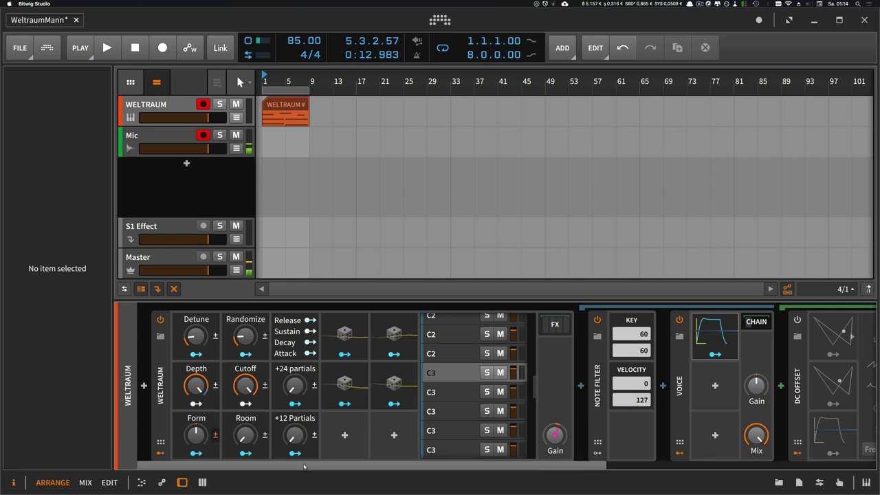
Select the first C3 layer and examine its Note Filter, Voice device and the device chain nested inside the voice.
{"action": "left_click_drag", "start_coordinate": [305, 466], "coordinate": [314, 466]}
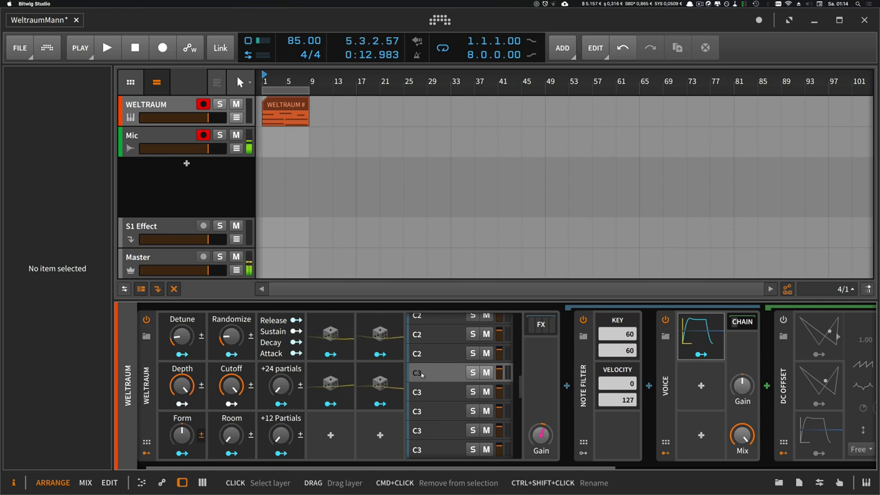
{"action": "scroll", "coordinate": [425, 376], "scroll_direction": "up", "scroll_amount": 1}
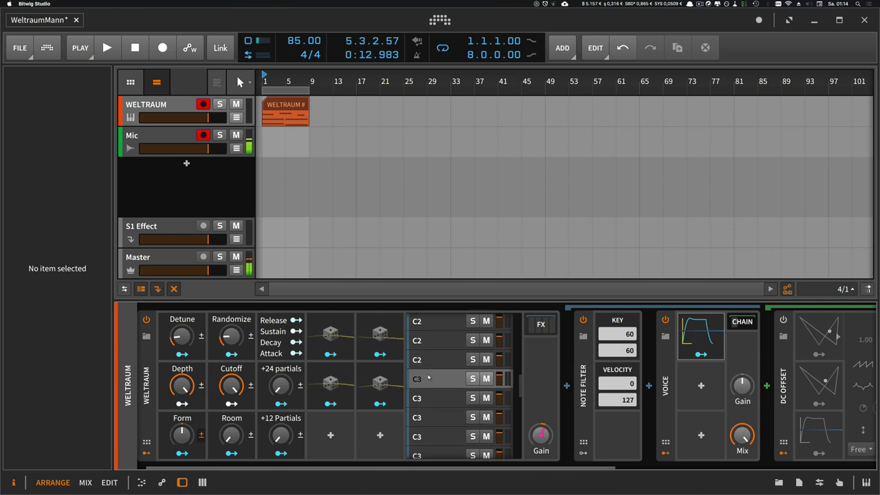
{"action": "left_click", "coordinate": [427, 380]}
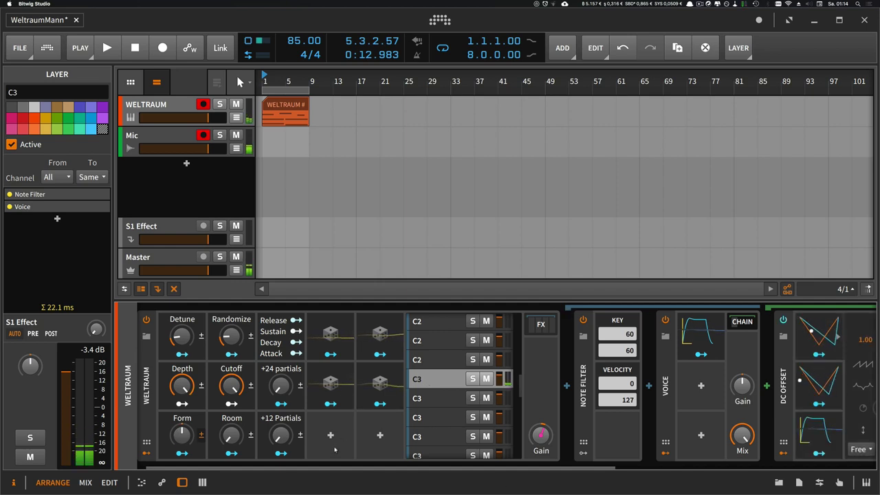
{"action": "scroll", "coordinate": [427, 380], "scroll_direction": "right", "scroll_amount": 5}
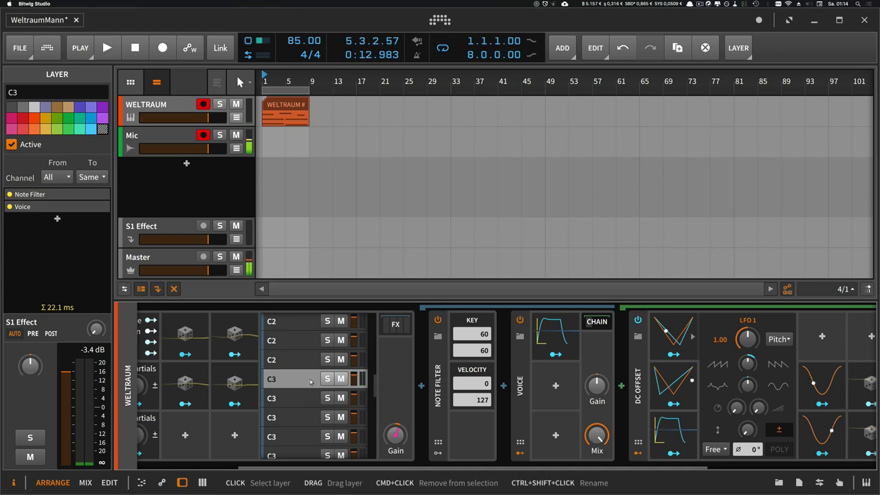
{"action": "left_click_drag", "start_coordinate": [389, 466], "coordinate": [417, 466]}
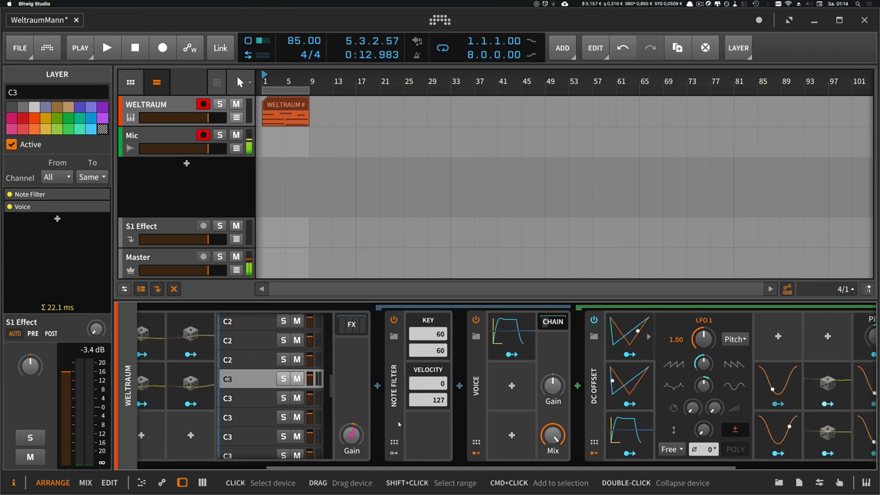
{"action": "scroll", "coordinate": [417, 466], "scroll_direction": "right", "scroll_amount": 2}
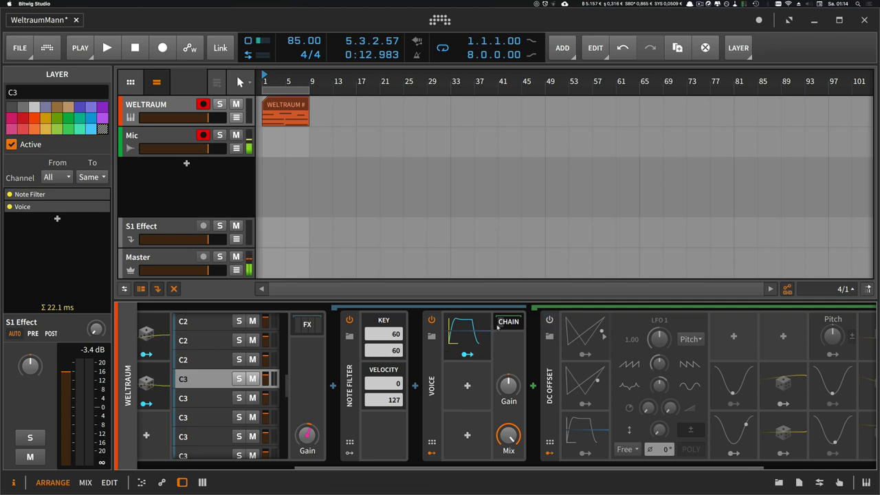
{"action": "scroll", "coordinate": [433, 365], "scroll_direction": "left", "scroll_amount": 6}
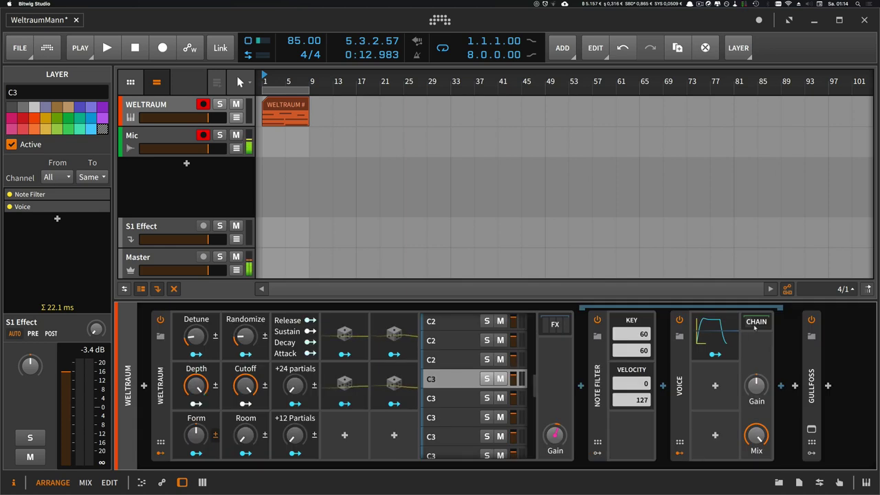
{"action": "scroll", "coordinate": [754, 328], "scroll_direction": "right", "scroll_amount": 7}
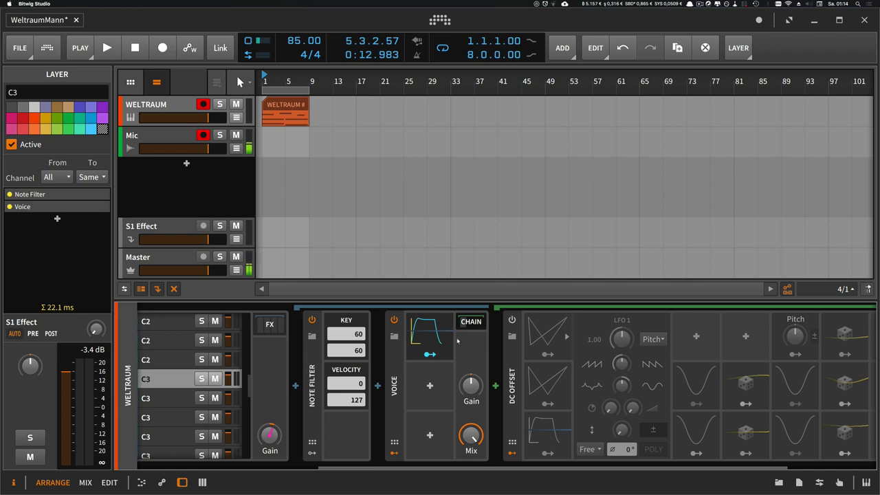
Examine the LFO 1 and LFO 2 modulators of the DC Offset device nested in the voice, including LFO 1's detail settings.
{"action": "scroll", "coordinate": [546, 466], "scroll_direction": "right", "scroll_amount": 3}
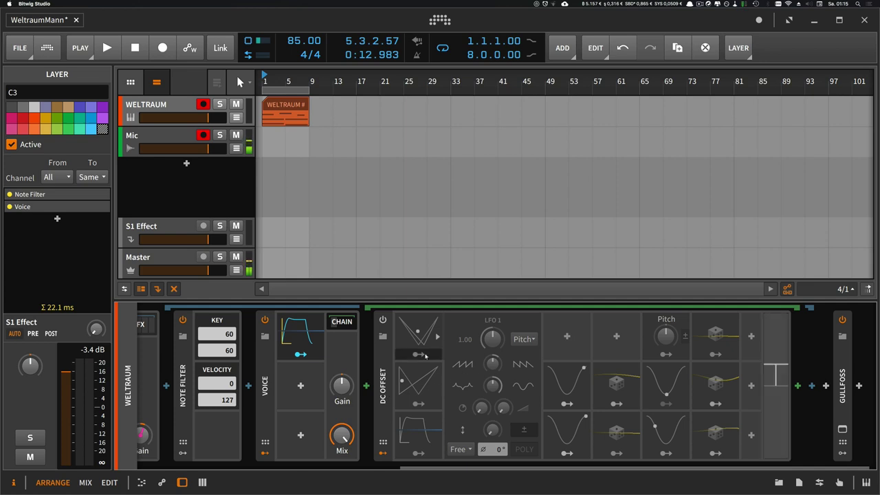
{"action": "left_click", "coordinate": [424, 335]}
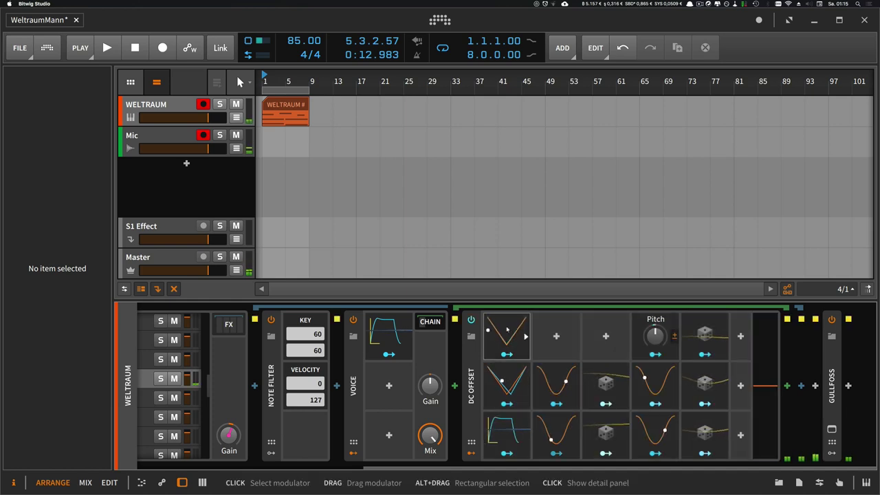
{"action": "left_click", "coordinate": [502, 333]}
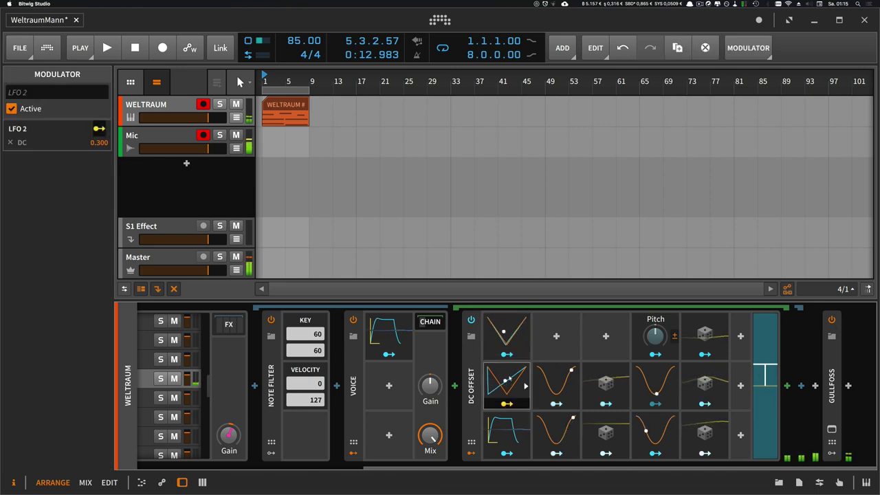
{"action": "left_click", "coordinate": [511, 394]}
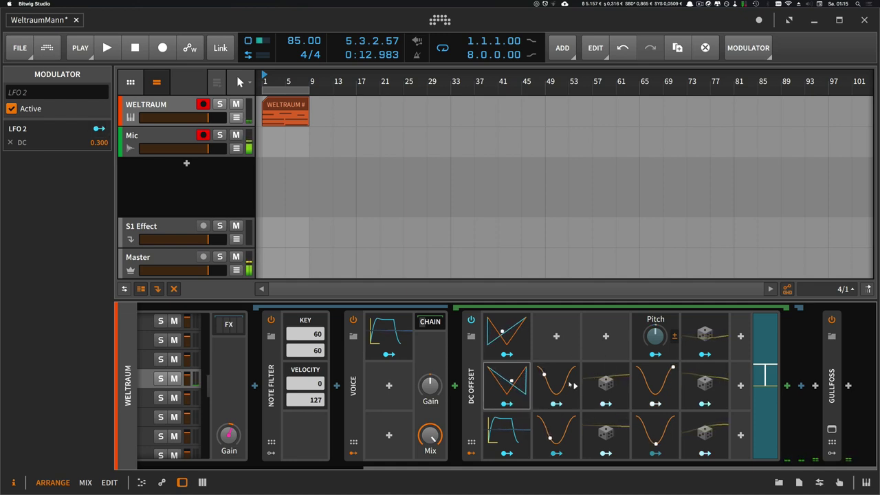
{"action": "left_click", "coordinate": [526, 336]}
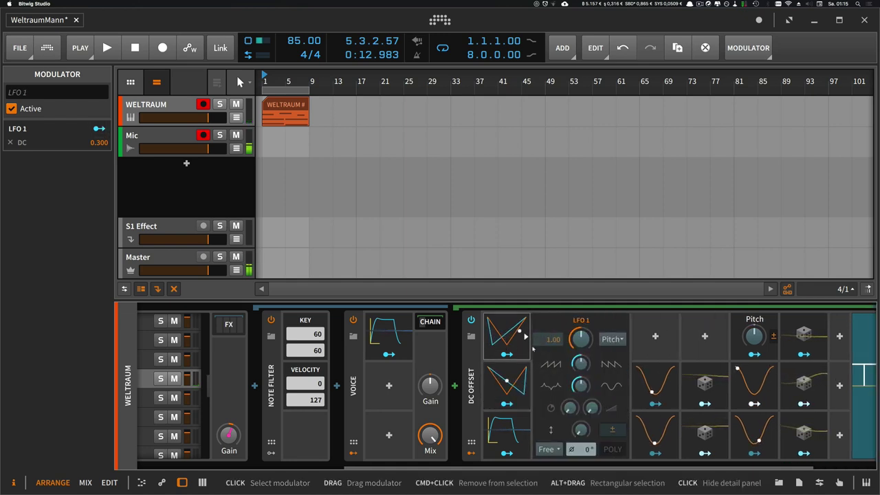
{"action": "left_click", "coordinate": [525, 337]}
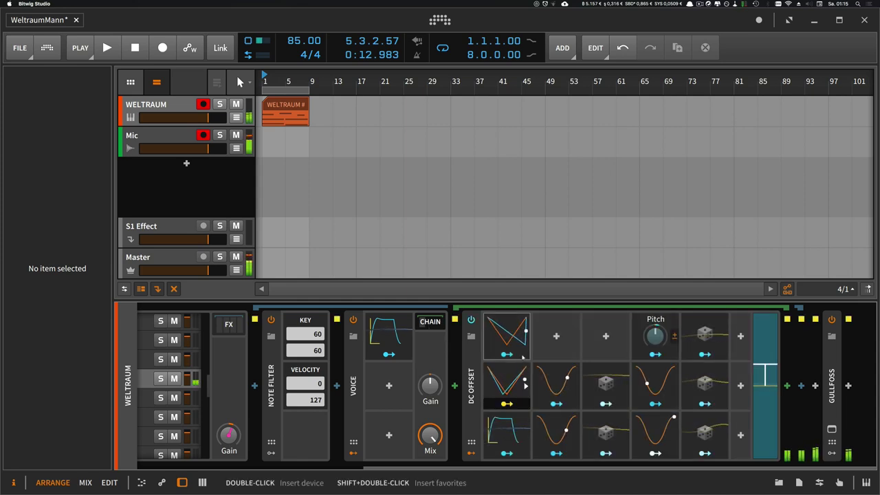
Vary the Depth macro while playing, then lower both Depth and Detune to their minimum.
{"action": "scroll", "coordinate": [481, 445], "scroll_direction": "left", "scroll_amount": 10}
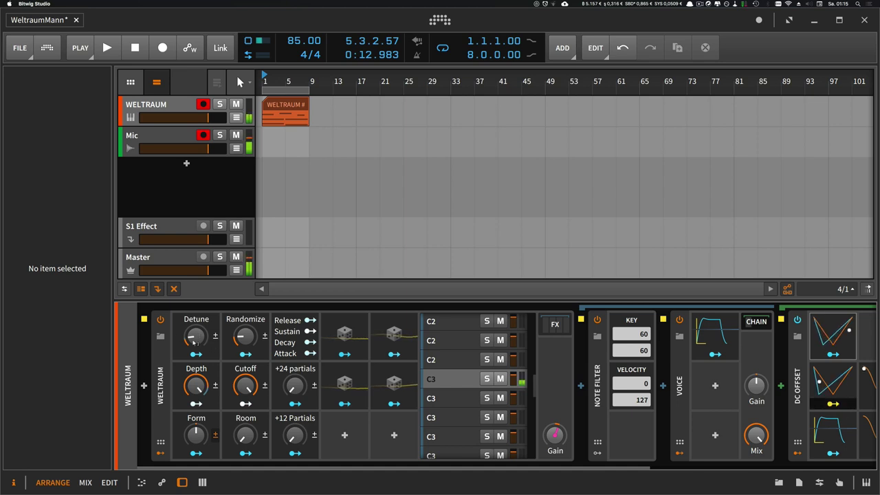
{"action": "left_click_drag", "start_coordinate": [199, 343], "coordinate": [199, 336]}
{"action": "left_click_drag", "start_coordinate": [196, 386], "coordinate": [196, 440]}
{"action": "left_click_drag", "start_coordinate": [197, 386], "coordinate": [196, 384]}
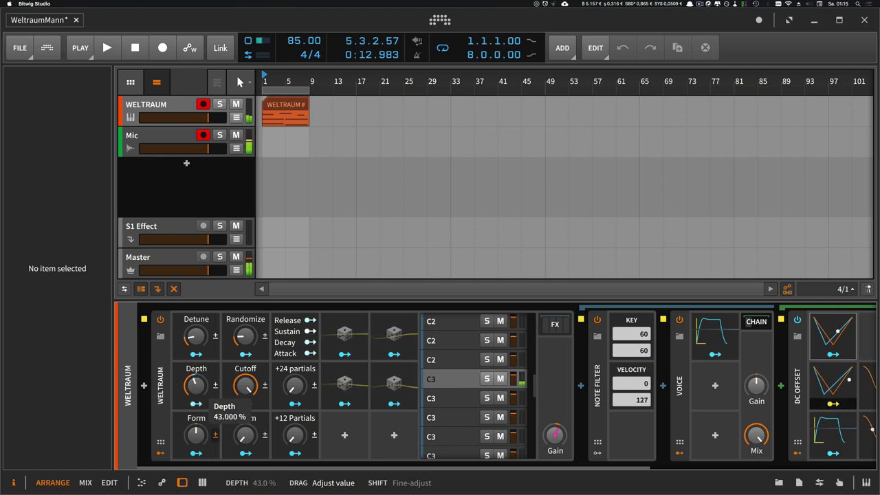
{"action": "left_click_drag", "start_coordinate": [196, 386], "coordinate": [196, 419]}
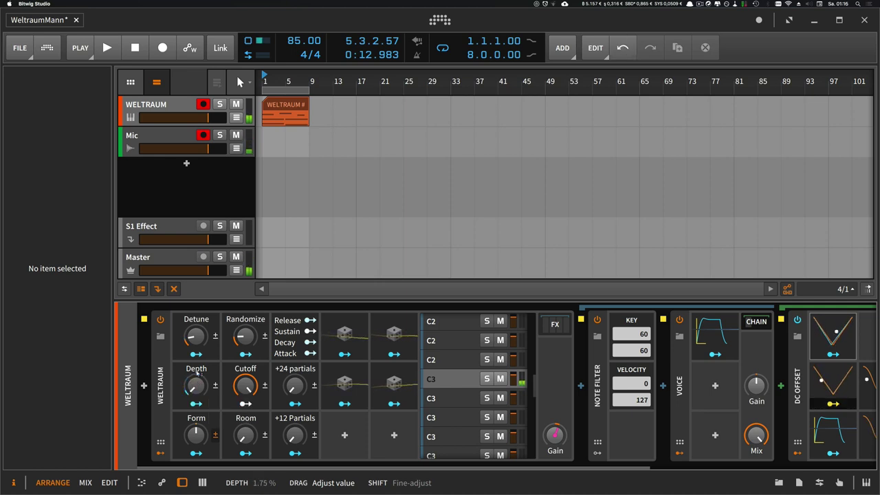
{"action": "left_click_drag", "start_coordinate": [196, 336], "coordinate": [195, 396]}
Hide the device chains and look through the layer list from C3 up to the C1 layers.
{"action": "left_click_drag", "start_coordinate": [277, 466], "coordinate": [494, 459]}
{"action": "left_click", "coordinate": [454, 321]}
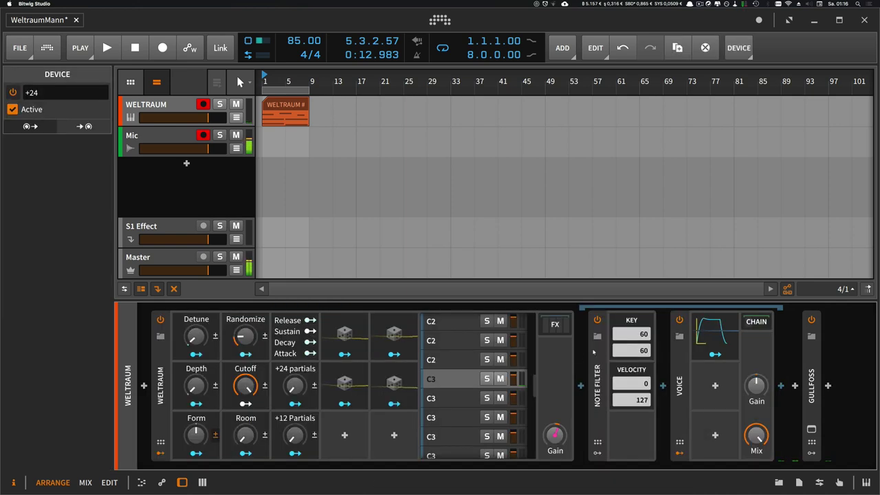
{"action": "scroll", "coordinate": [452, 367], "scroll_direction": "down", "scroll_amount": 2}
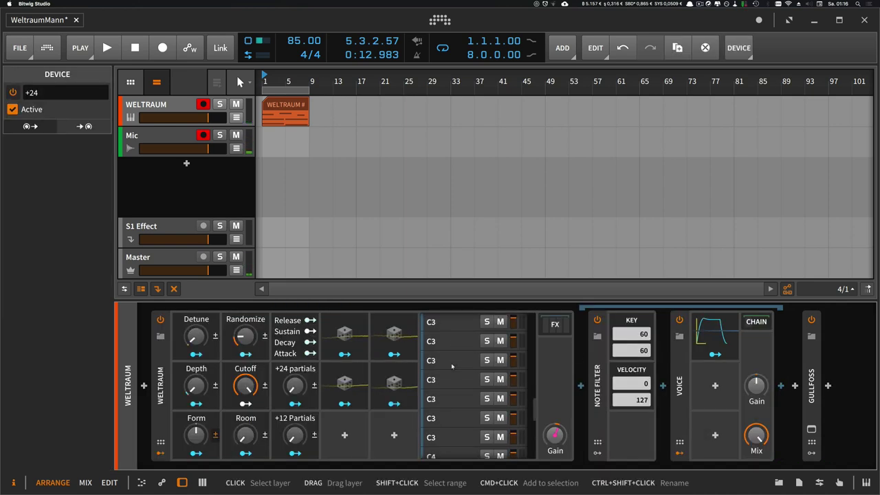
{"action": "scroll", "coordinate": [452, 367], "scroll_direction": "up", "scroll_amount": 3}
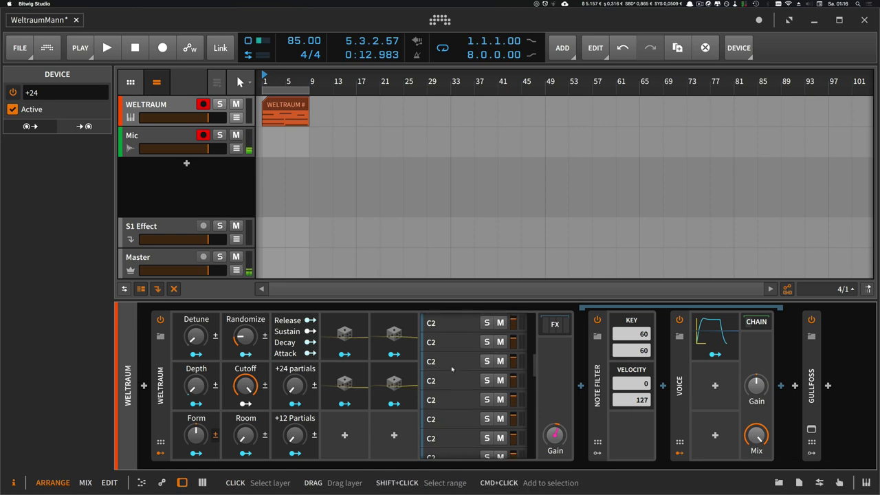
{"action": "scroll", "coordinate": [452, 370], "scroll_direction": "up", "scroll_amount": 2}
{"action": "scroll", "coordinate": [447, 362], "scroll_direction": "down", "scroll_amount": 1}
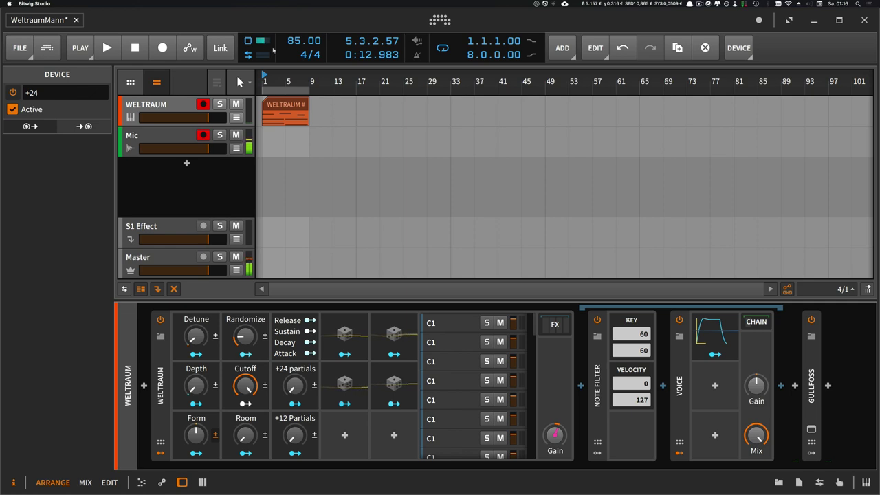
Show the envelope macros and lower Release to slightly above its midpoint, reducing Sustain a little.
{"action": "left_click", "coordinate": [314, 337]}
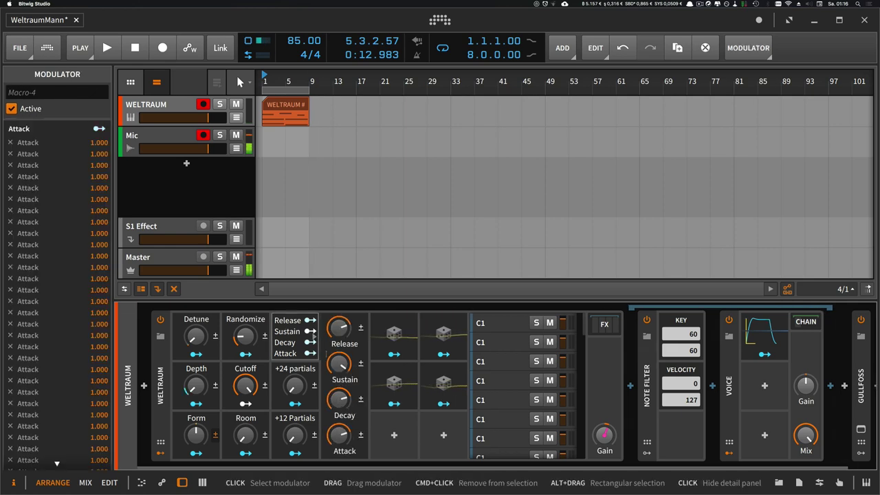
{"action": "left_click_drag", "start_coordinate": [340, 334], "coordinate": [340, 346]}
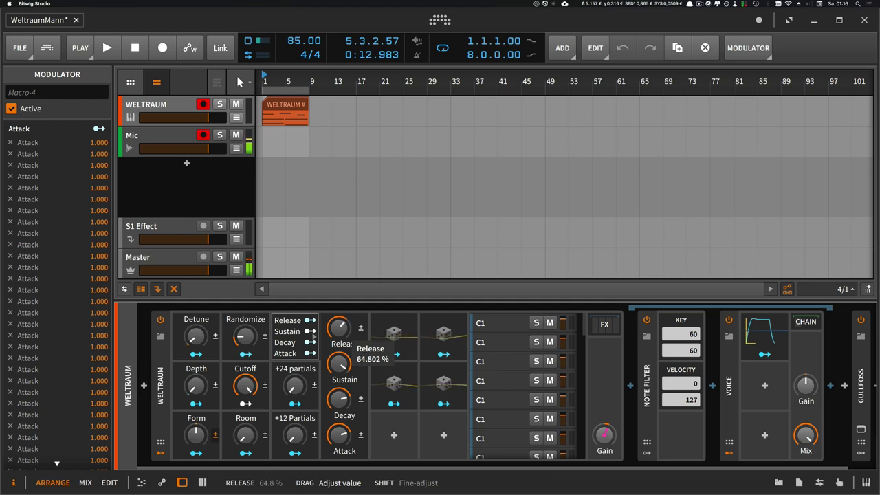
{"action": "left_click_drag", "start_coordinate": [340, 349], "coordinate": [339, 382]}
{"action": "left_click_drag", "start_coordinate": [338, 332], "coordinate": [339, 348]}
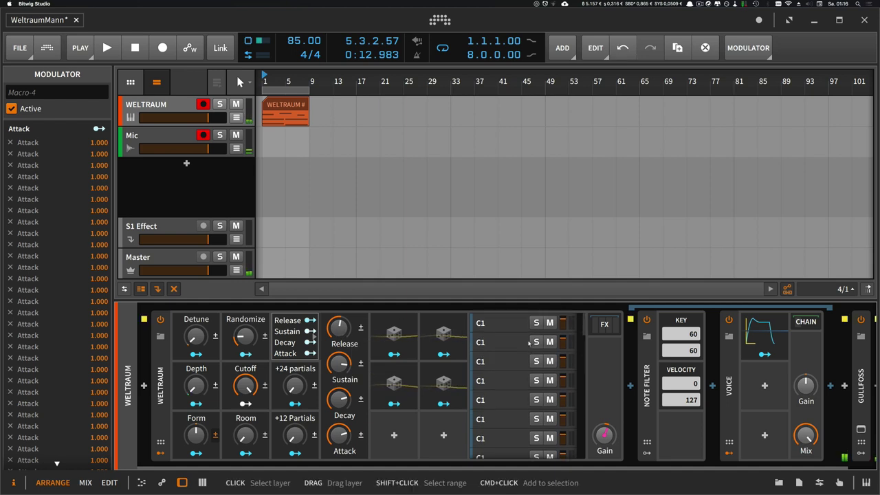
Select the C2 layer filtered to key 58 and vary the Release macro, leaving it slightly above its midpoint.
{"action": "scroll", "coordinate": [528, 342], "scroll_direction": "down", "scroll_amount": 10}
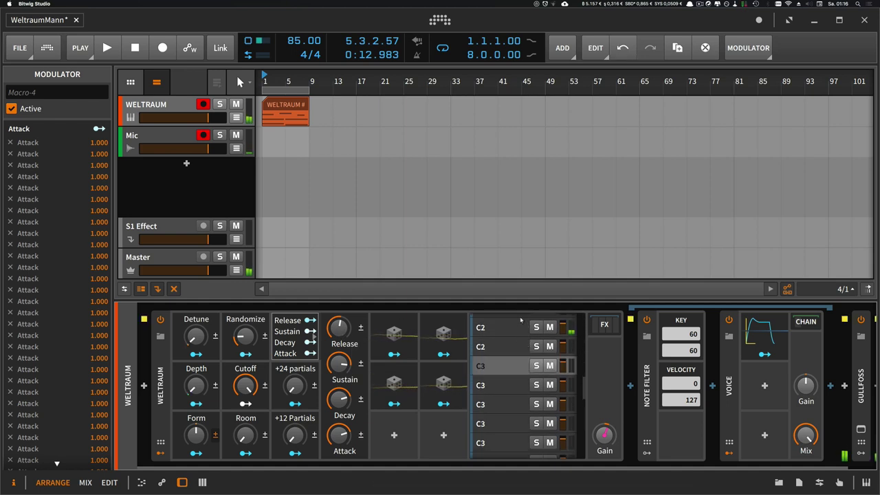
{"action": "left_click", "coordinate": [504, 329]}
{"action": "left_click_drag", "start_coordinate": [385, 466], "coordinate": [466, 467]}
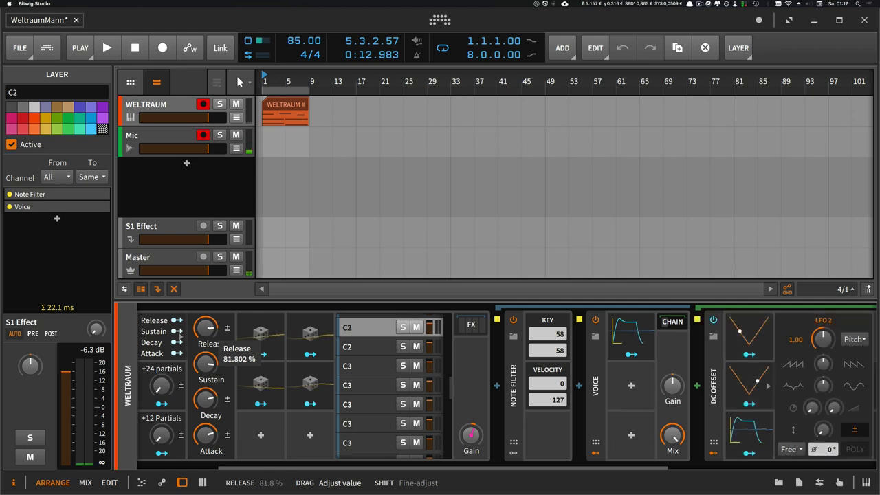
{"action": "left_click_drag", "start_coordinate": [207, 330], "coordinate": [207, 382]}
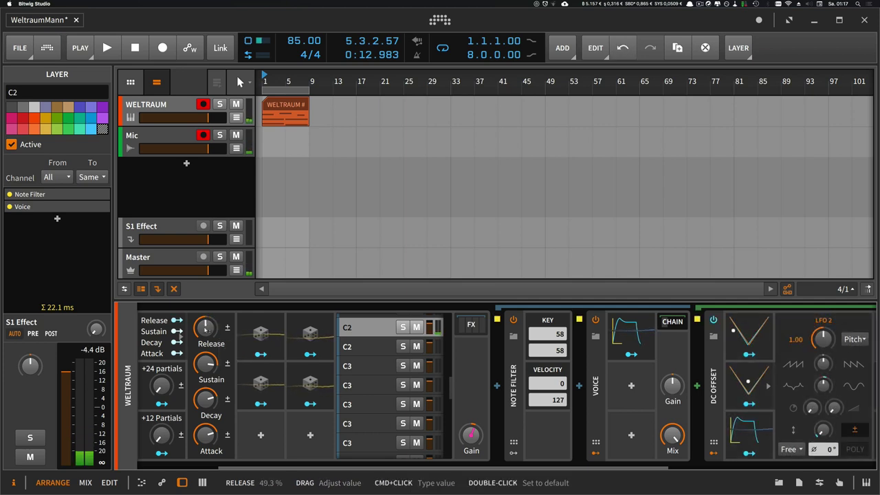
{"action": "left_click_drag", "start_coordinate": [205, 329], "coordinate": [205, 325]}
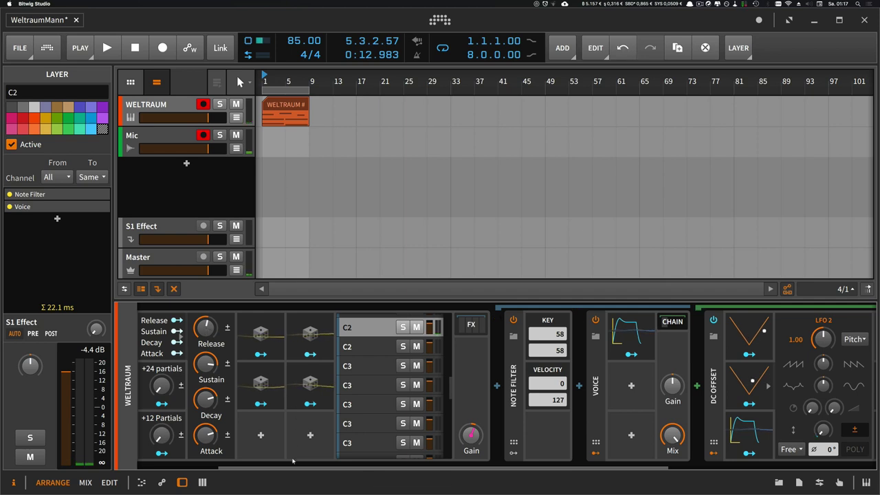
Hide the envelope macro controls and return to the C1 layers at the start of the layer list.
{"action": "left_click_drag", "start_coordinate": [293, 467], "coordinate": [211, 468]}
{"action": "double_click", "coordinate": [288, 331]}
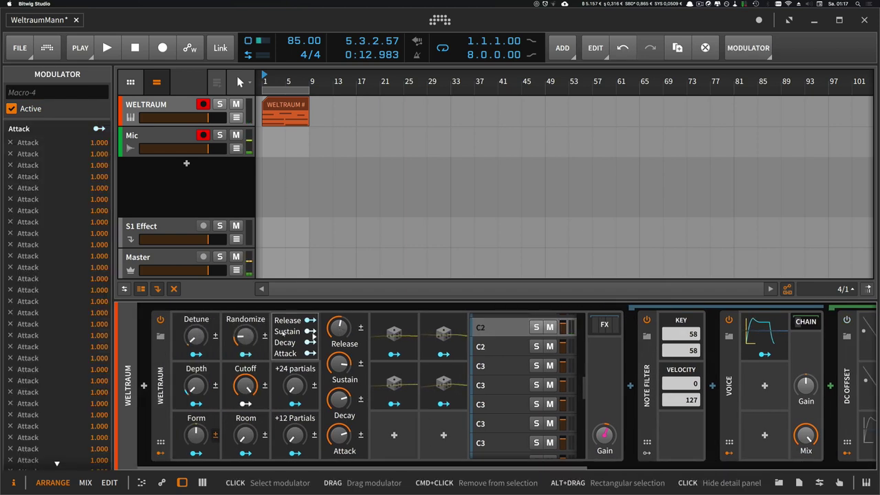
{"action": "scroll", "coordinate": [466, 349], "scroll_direction": "up", "scroll_amount": 1}
{"action": "scroll", "coordinate": [465, 350], "scroll_direction": "up", "scroll_amount": 5}
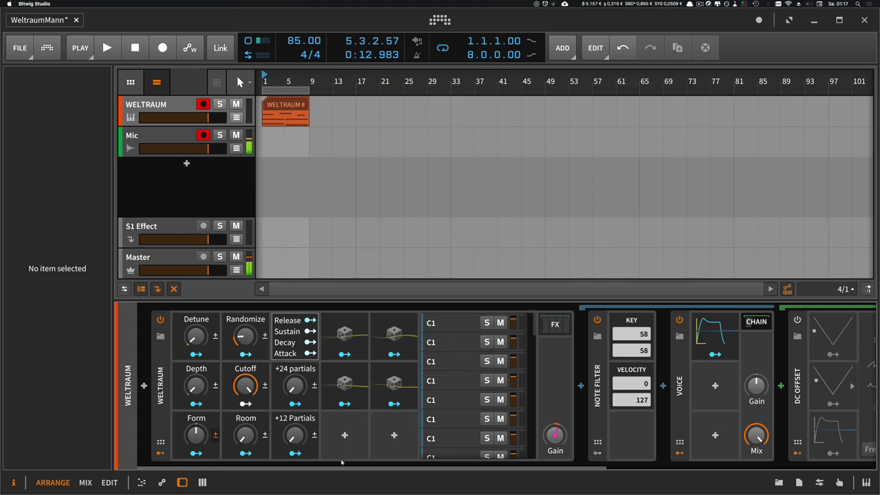
Show the instrument's FX chain, collapse its Filter device and select the Room device.
{"action": "scroll", "coordinate": [342, 462], "scroll_direction": "right", "scroll_amount": 5}
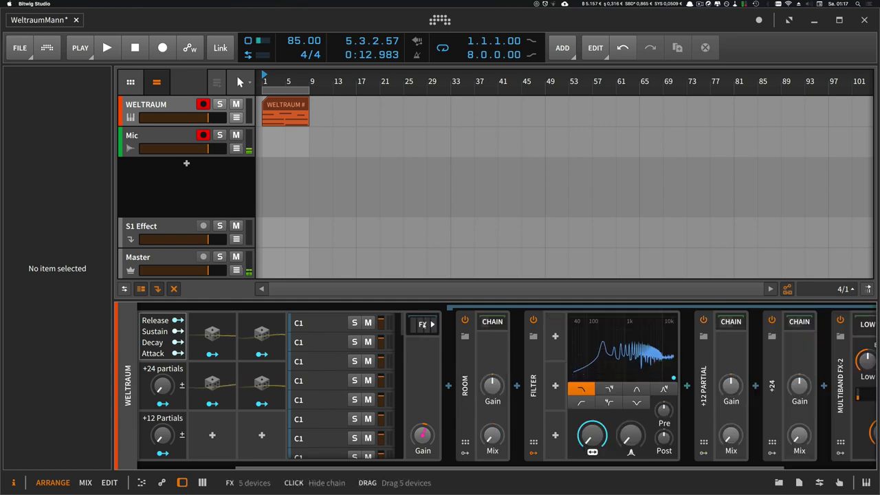
{"action": "scroll", "coordinate": [301, 466], "scroll_direction": "left", "scroll_amount": 5}
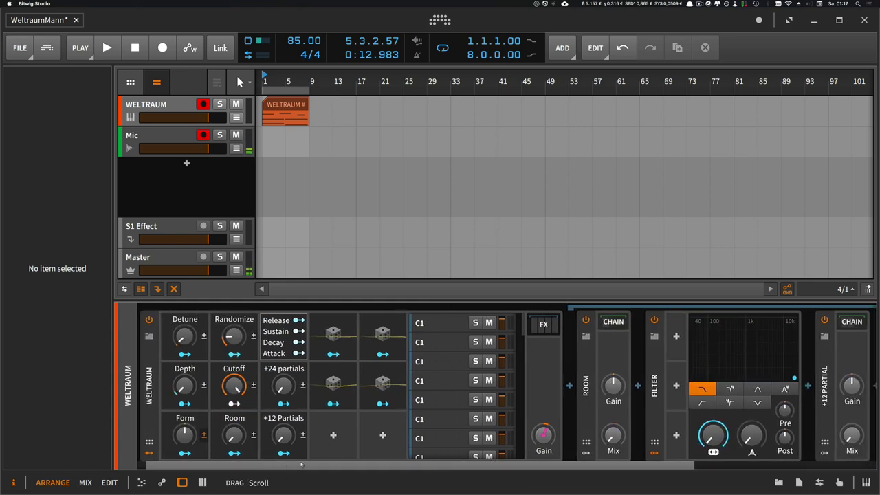
{"action": "left_click_drag", "start_coordinate": [301, 465], "coordinate": [484, 465]}
{"action": "double_click", "coordinate": [409, 402]}
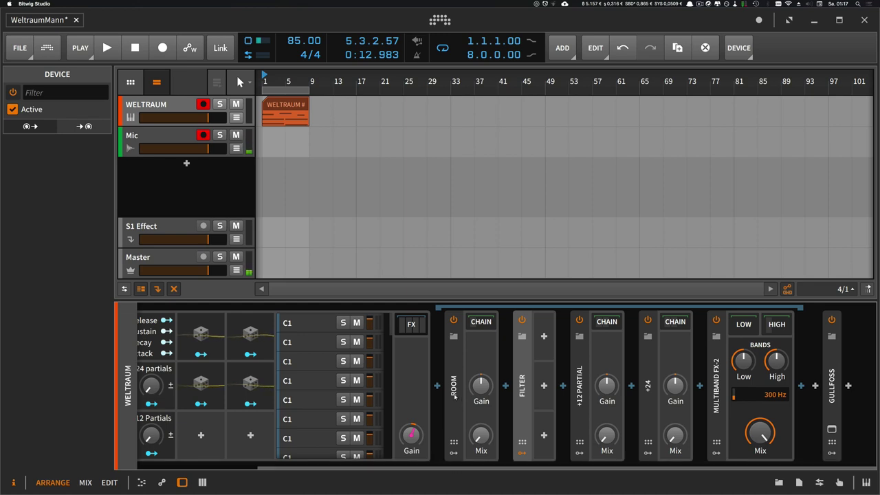
{"action": "left_click", "coordinate": [454, 433]}
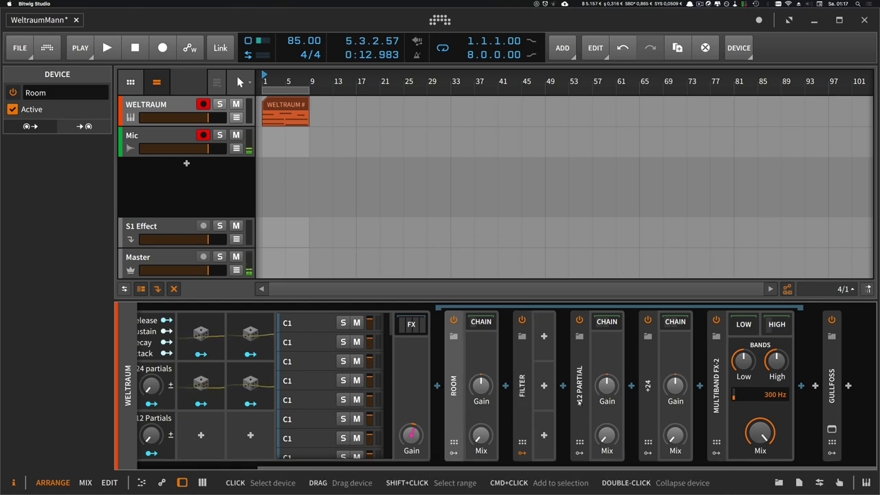
Select the +12 Partial device in the FX chain and examine the devices nested in its chain.
{"action": "left_click", "coordinate": [579, 400]}
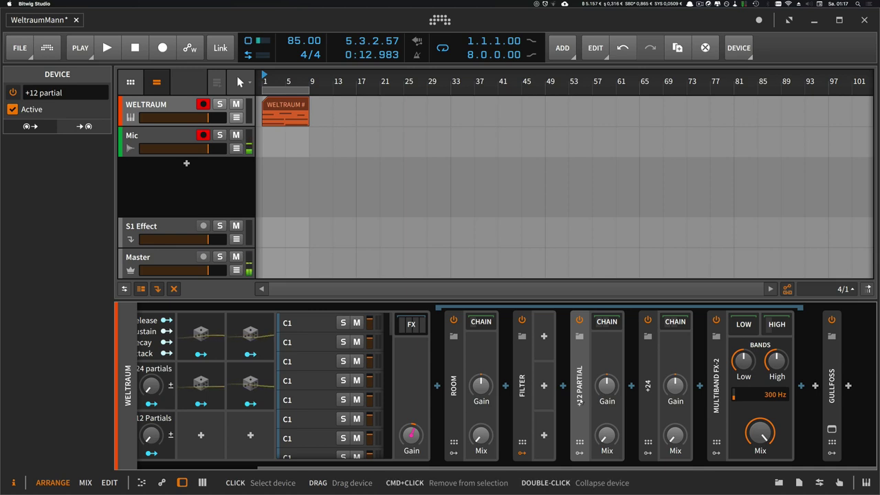
{"action": "left_click", "coordinate": [607, 321]}
{"action": "left_click", "coordinate": [502, 466]}
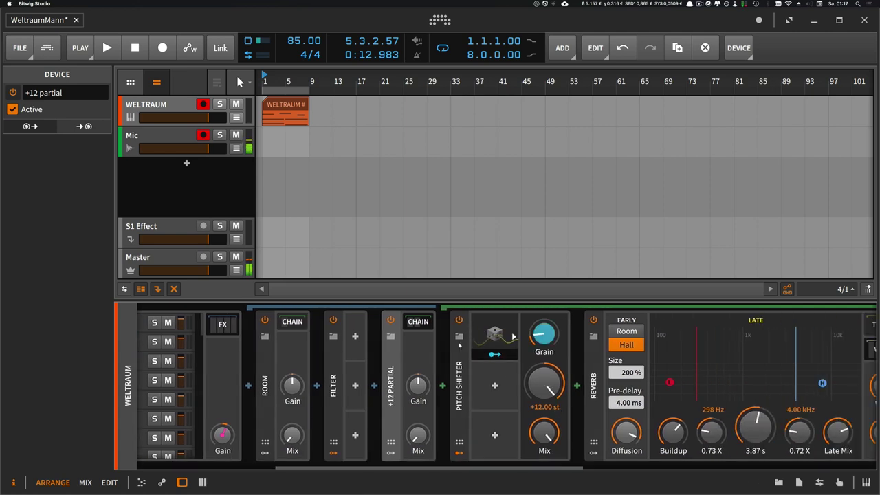
{"action": "left_click", "coordinate": [422, 321]}
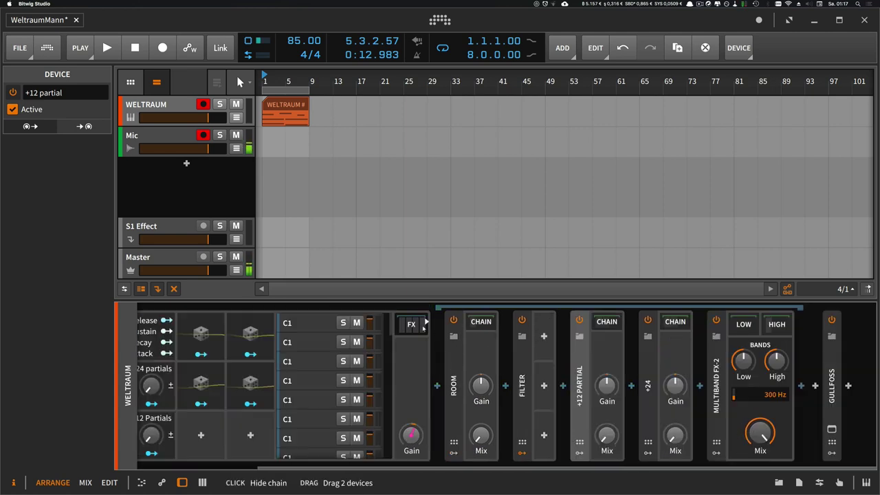
Examine the nested chain of the +24 device and the High band chain of Multiband FX-2.
{"action": "left_click", "coordinate": [648, 392]}
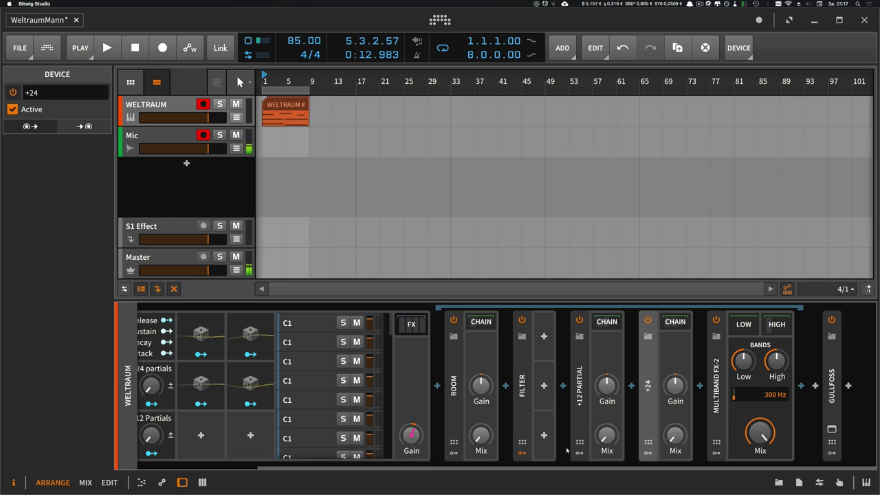
{"action": "left_click", "coordinate": [675, 321]}
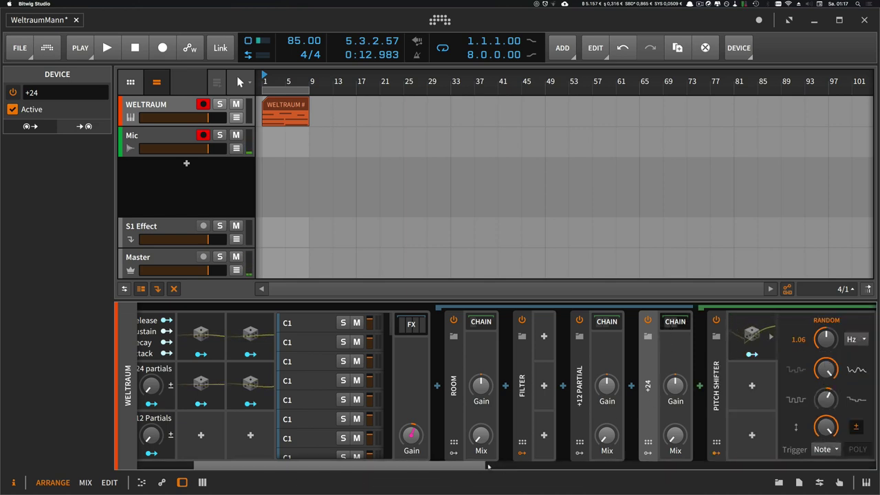
{"action": "scroll", "coordinate": [537, 461], "scroll_direction": "down", "scroll_amount": 7}
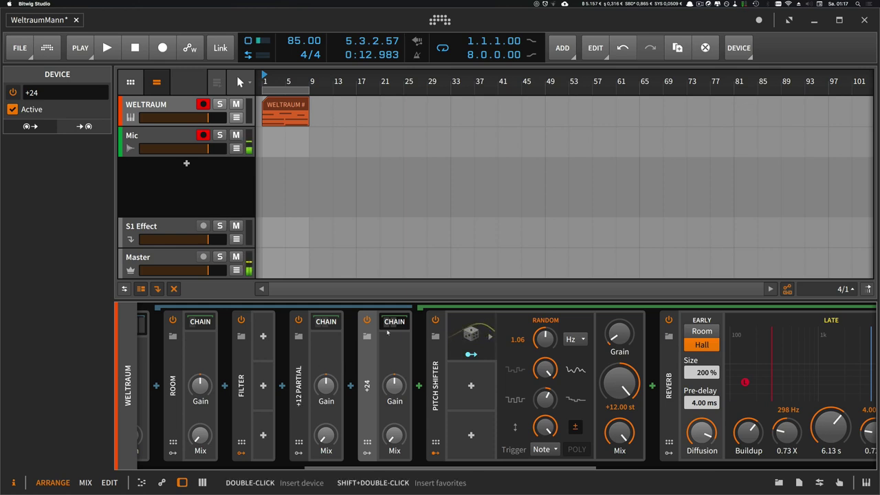
{"action": "scroll", "coordinate": [632, 412], "scroll_direction": "left", "scroll_amount": 5}
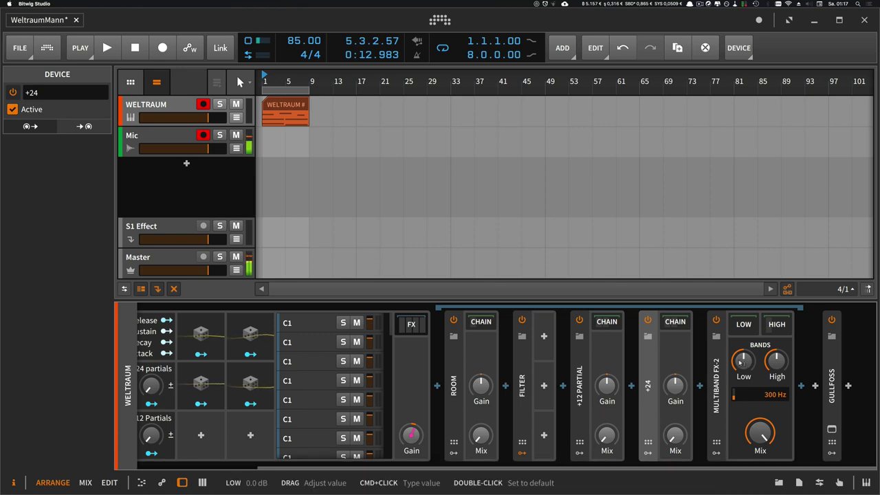
{"action": "left_click", "coordinate": [778, 324]}
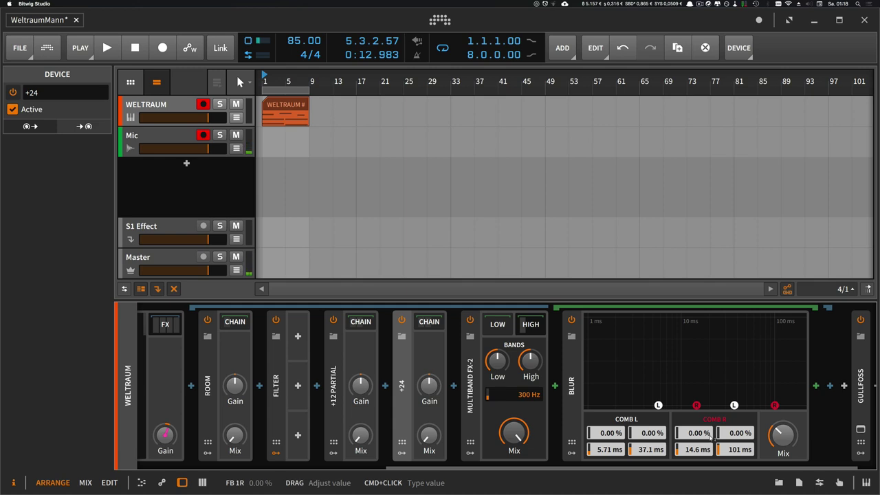
{"action": "left_click", "coordinate": [538, 327]}
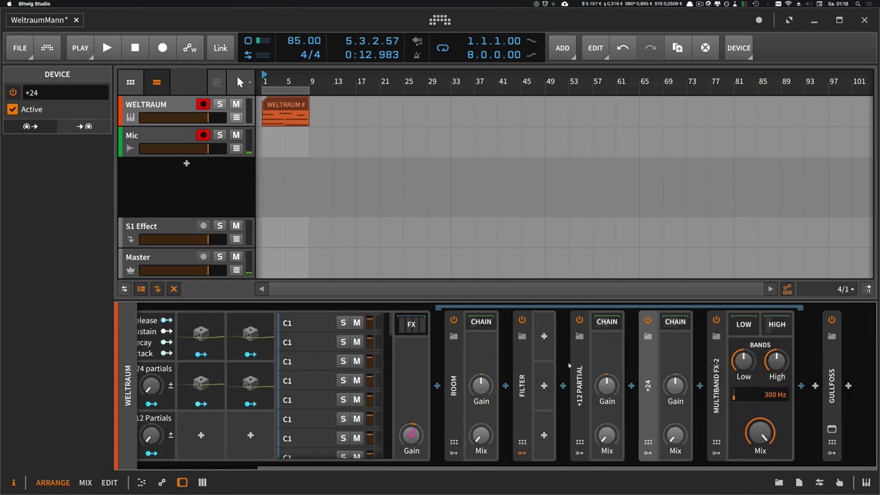
Hide the instrument's FX chain, expand the Gullfoss device and view its plug-in window.
{"action": "left_click", "coordinate": [411, 324]}
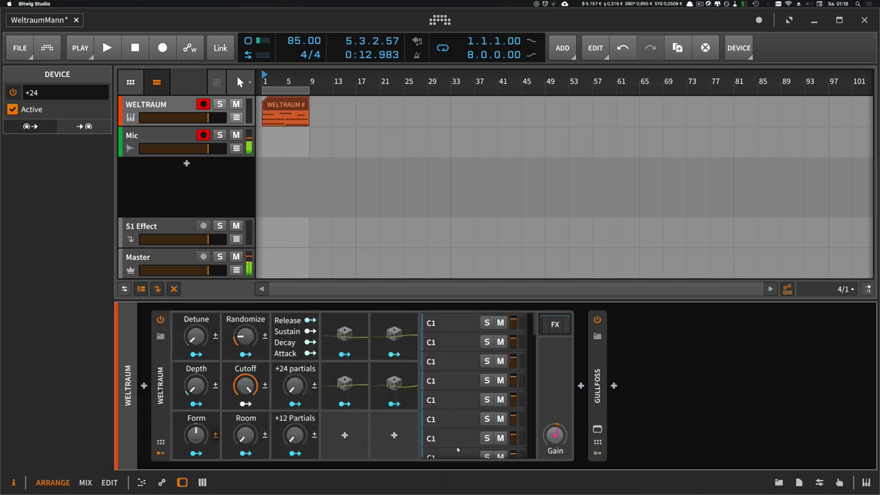
{"action": "left_click", "coordinate": [597, 401]}
{"action": "double_click", "coordinate": [601, 404]}
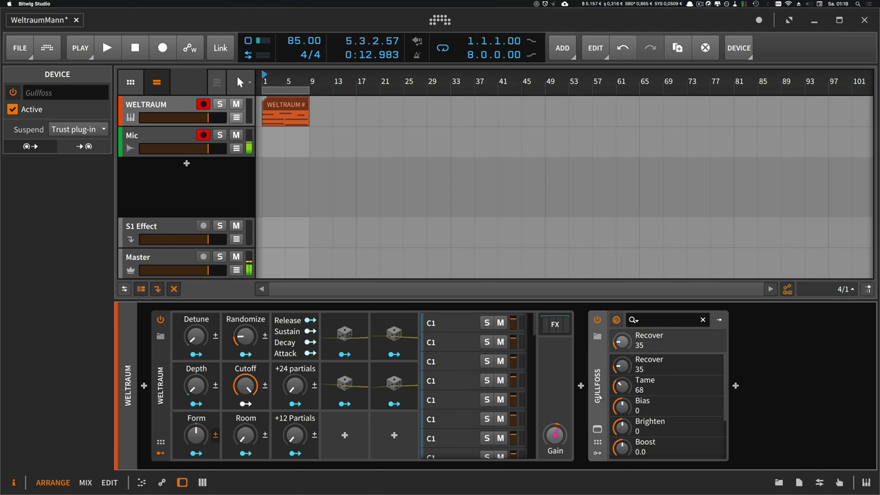
{"action": "left_click", "coordinate": [597, 430]}
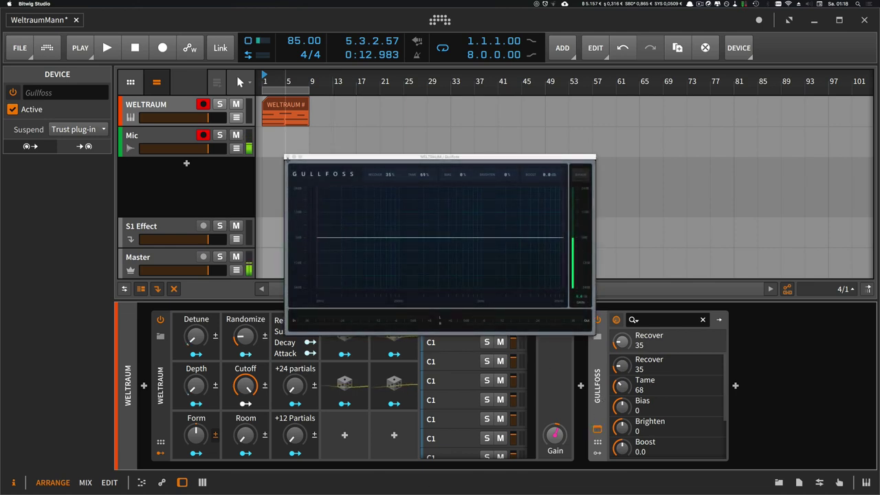
{"action": "left_click", "coordinate": [597, 429]}
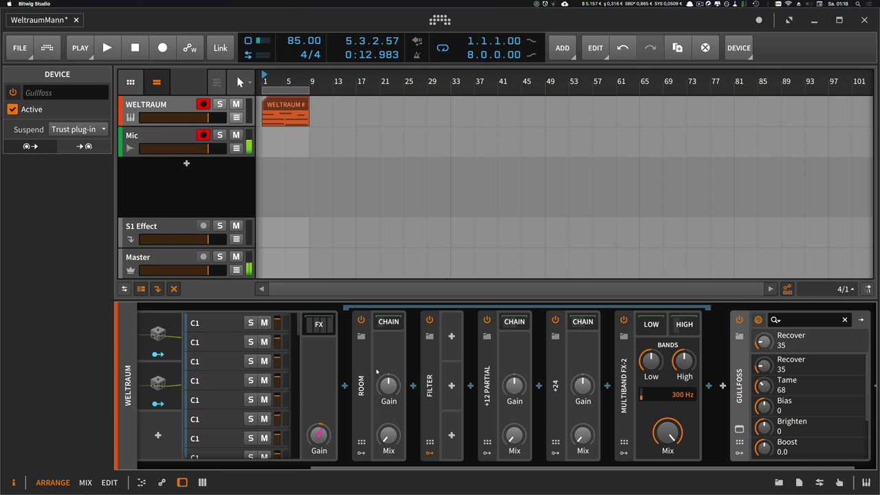
Show the Room device's nested chain and inspect the Random modulator of its Reverb device.
{"action": "left_click", "coordinate": [362, 388]}
{"action": "left_click", "coordinate": [387, 323]}
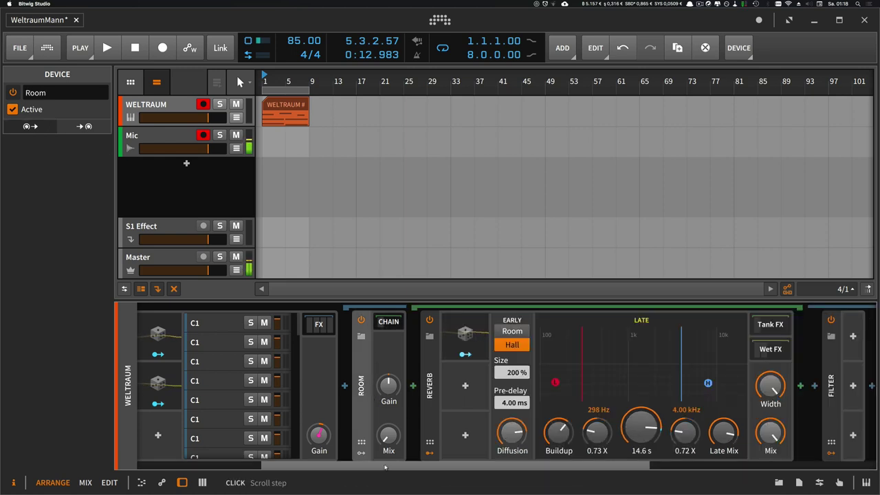
{"action": "left_click_drag", "start_coordinate": [392, 468], "coordinate": [472, 469]}
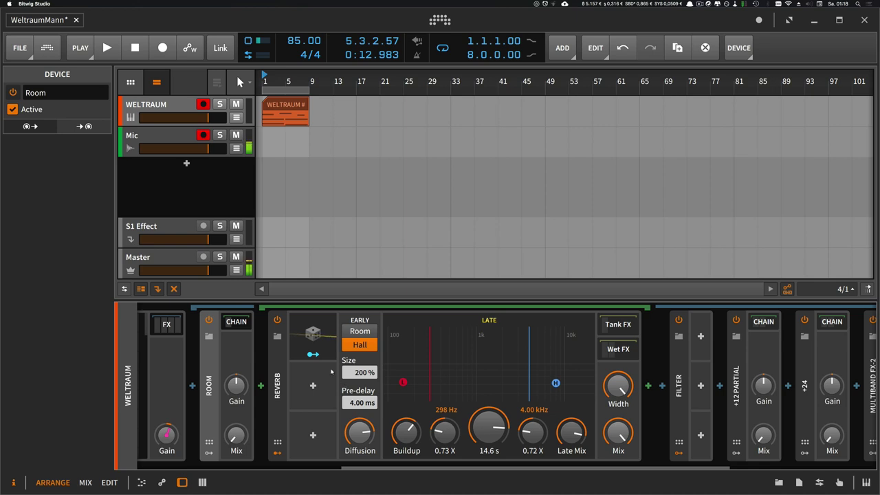
{"action": "left_click", "coordinate": [318, 337]}
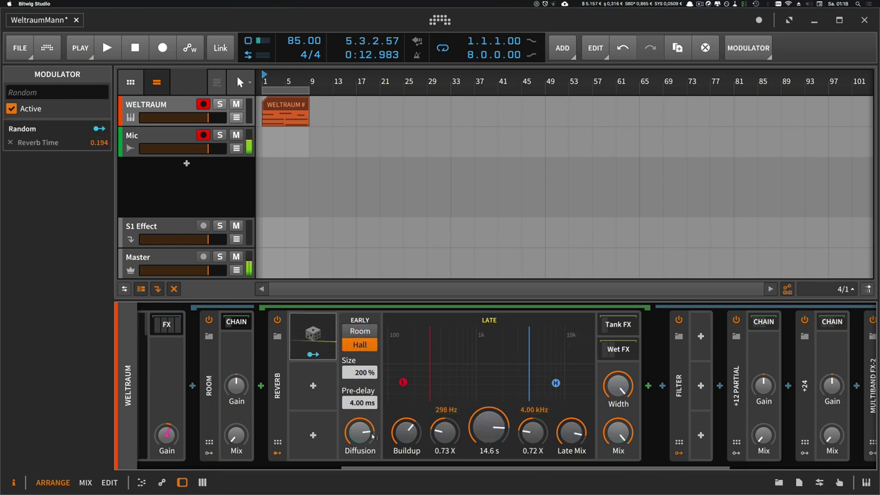
Examine the Blur device in the Reverb's Tank FX chain and hide that chain again.
{"action": "scroll", "coordinate": [469, 416], "scroll_direction": "right", "scroll_amount": 5}
{"action": "left_click", "coordinate": [450, 324]}
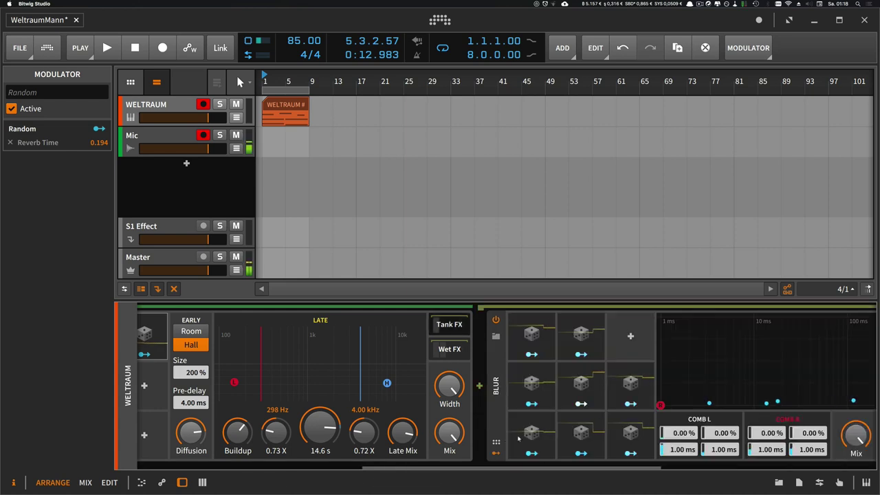
{"action": "scroll", "coordinate": [385, 344], "scroll_direction": "right", "scroll_amount": 7}
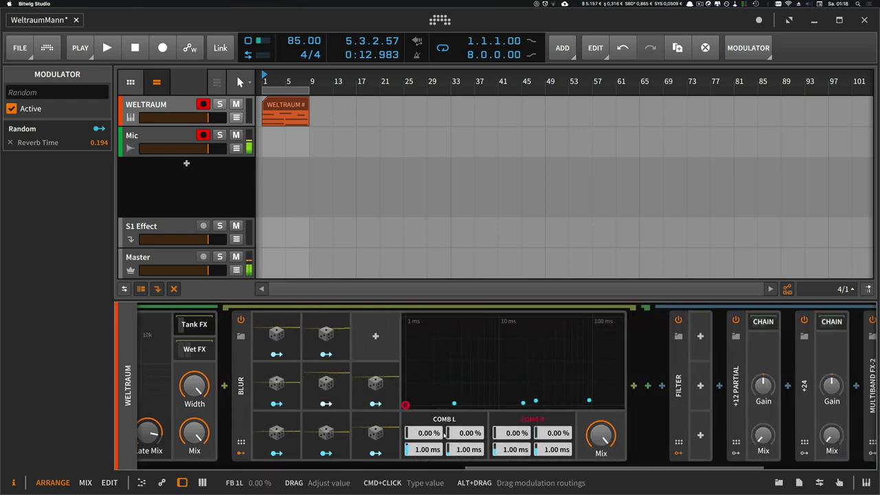
{"action": "left_click", "coordinate": [205, 330]}
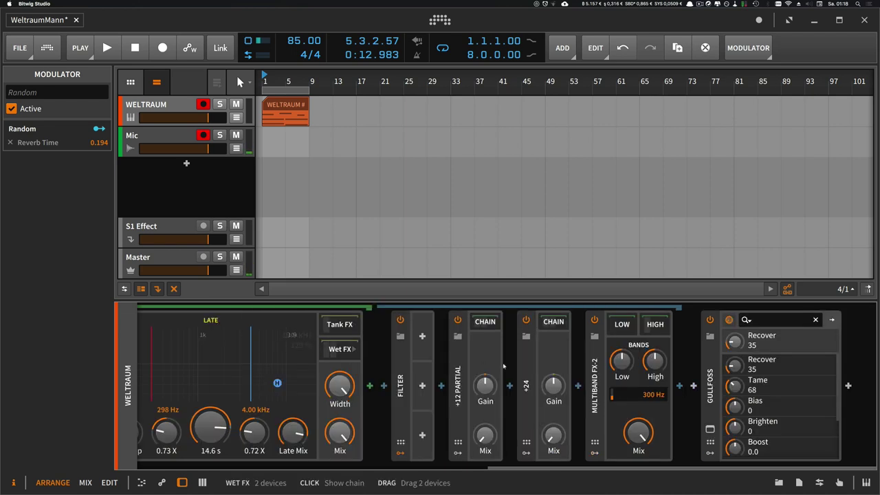
Check the +12 Partial device's chain briefly and examine EQ-2 and Delay-2 in the Reverb's Wet FX chain.
{"action": "left_click", "coordinate": [481, 323]}
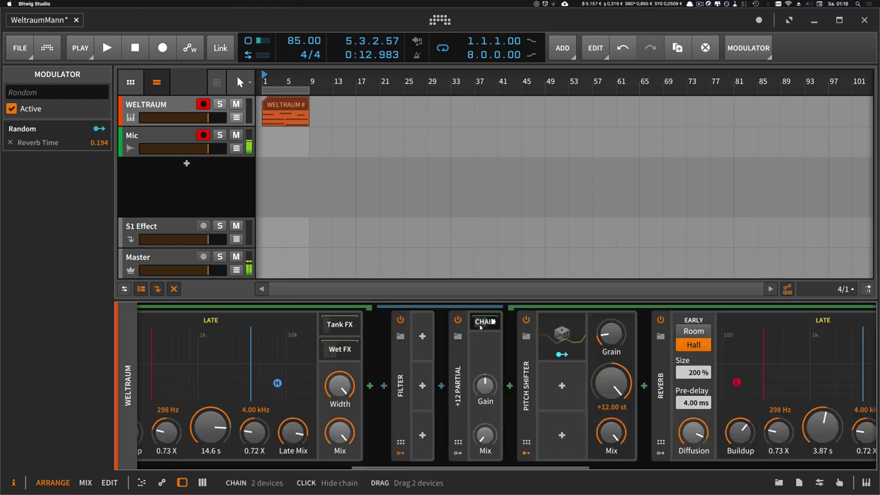
{"action": "left_click", "coordinate": [481, 323]}
{"action": "left_click", "coordinate": [337, 350]}
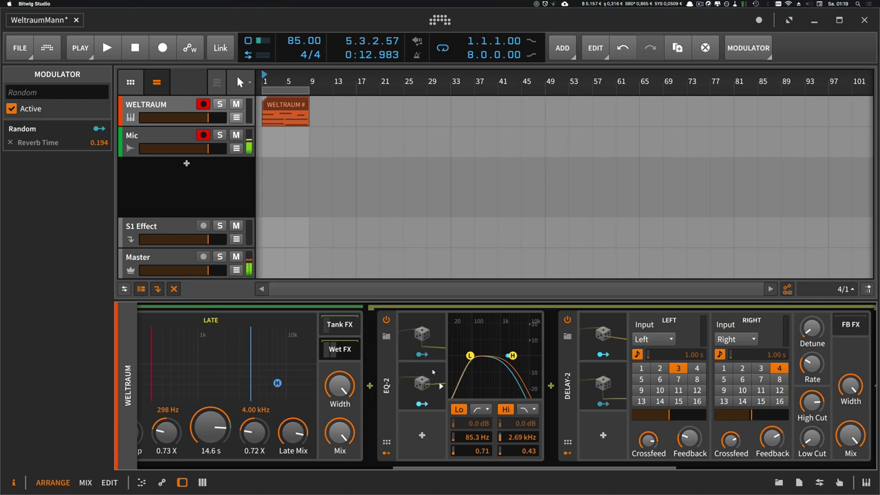
{"action": "scroll", "coordinate": [426, 375], "scroll_direction": "right", "scroll_amount": 3}
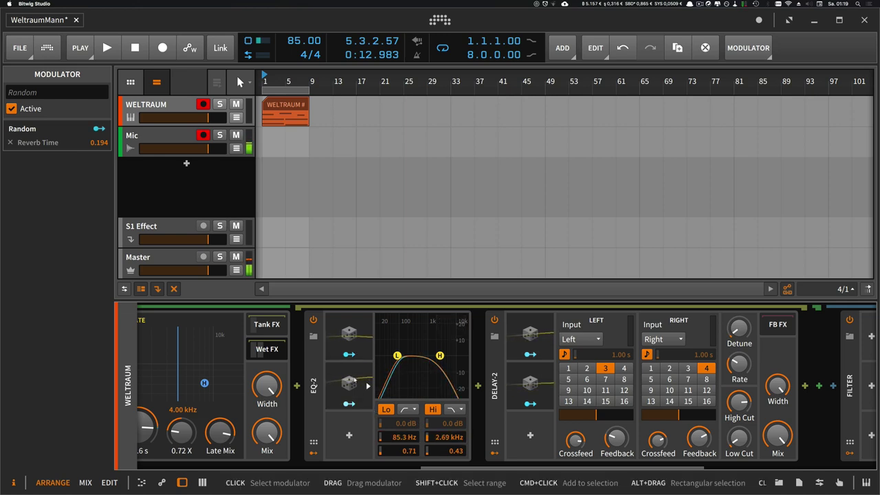
{"action": "left_click", "coordinate": [352, 380]}
{"action": "left_click", "coordinate": [352, 380]}
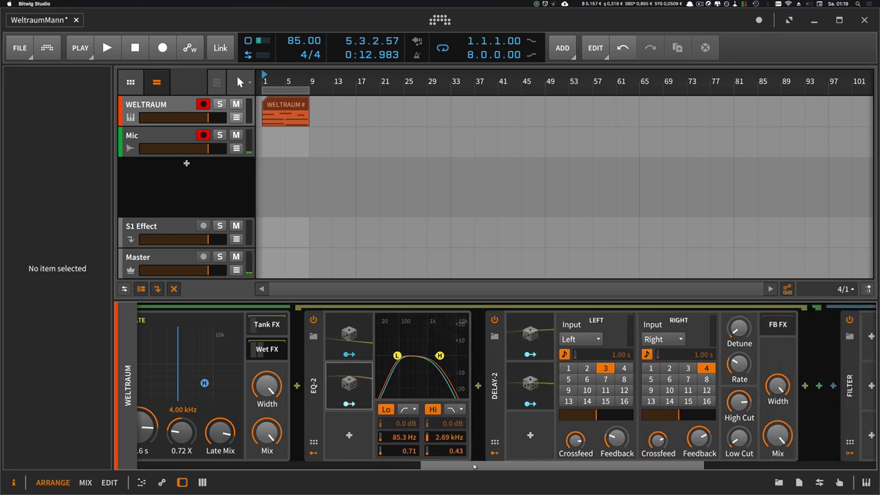
{"action": "scroll", "coordinate": [474, 467], "scroll_direction": "right", "scroll_amount": 5}
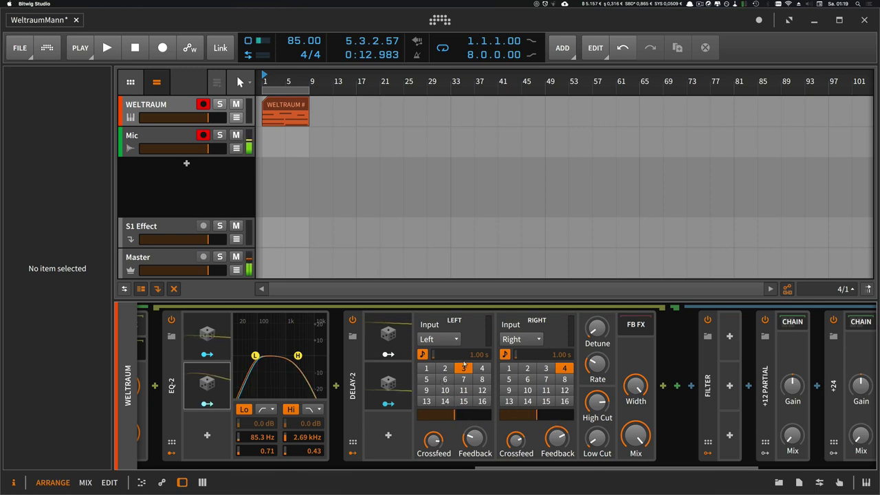
Hide the Room device's nested chain and return to the WELTRAUM macro controls.
{"action": "scroll", "coordinate": [371, 419], "scroll_direction": "left", "scroll_amount": 10}
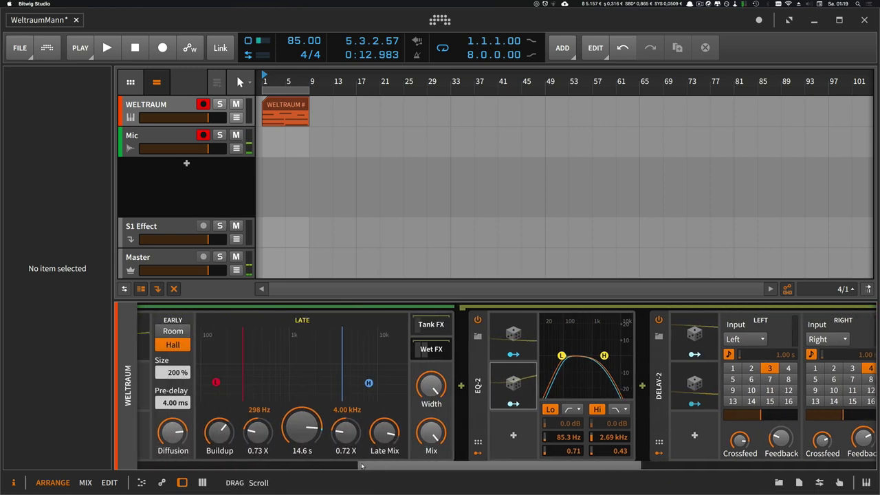
{"action": "left_click", "coordinate": [274, 323]}
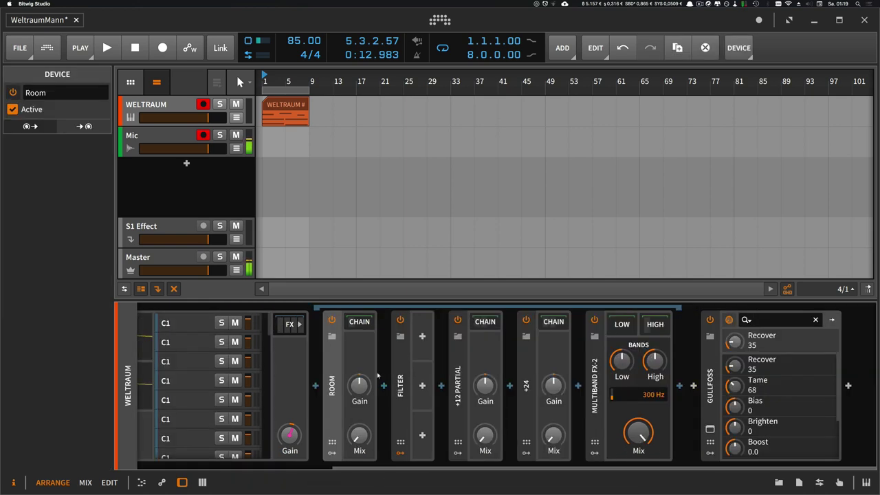
{"action": "scroll", "coordinate": [374, 463], "scroll_direction": "left", "scroll_amount": 10}
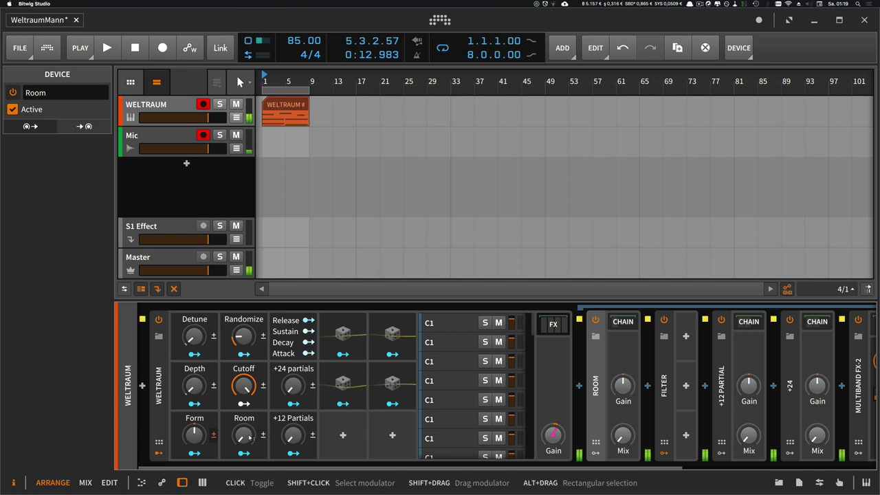
Try the Room macro at 100% and lower it to about half.
{"action": "mouse_move", "coordinate": [251, 437]}
{"action": "left_mouse_down"}
{"action": "mouse_move", "coordinate": [251, 458]}
{"action": "mouse_move", "coordinate": [251, 429]}
{"action": "mouse_move", "coordinate": [251, 438]}
{"action": "left_mouse_up"}
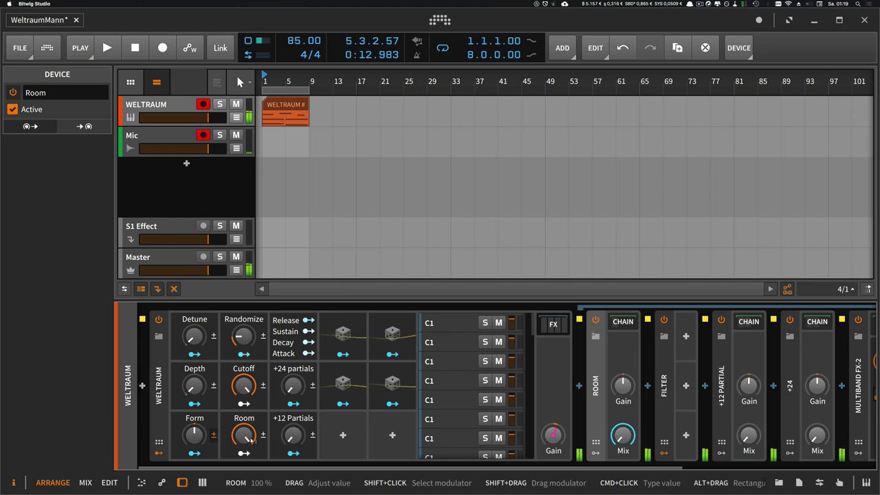
{"action": "left_click_drag", "start_coordinate": [252, 442], "coordinate": [252, 464]}
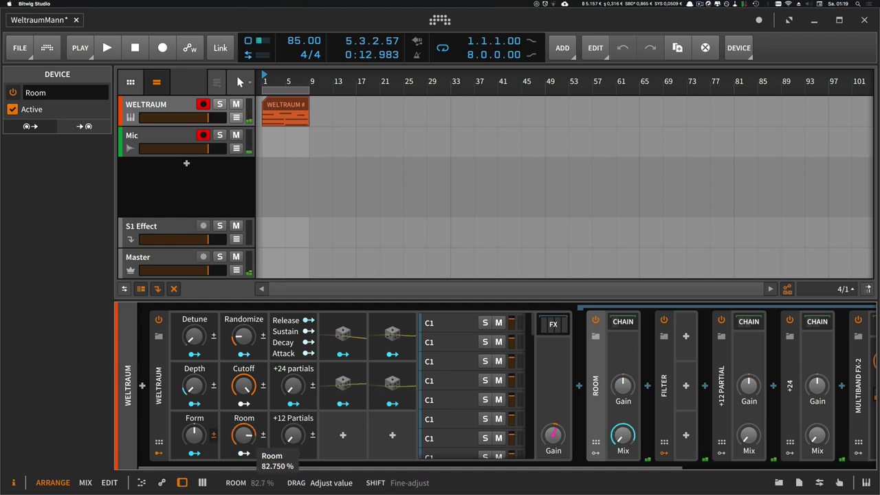
{"action": "left_click_drag", "start_coordinate": [251, 464], "coordinate": [312, 465]}
Expand the Filter device in the FX chain and lower the Cutoff macro to about 57.5%.
{"action": "left_click", "coordinate": [611, 388]}
{"action": "double_click", "coordinate": [610, 395]}
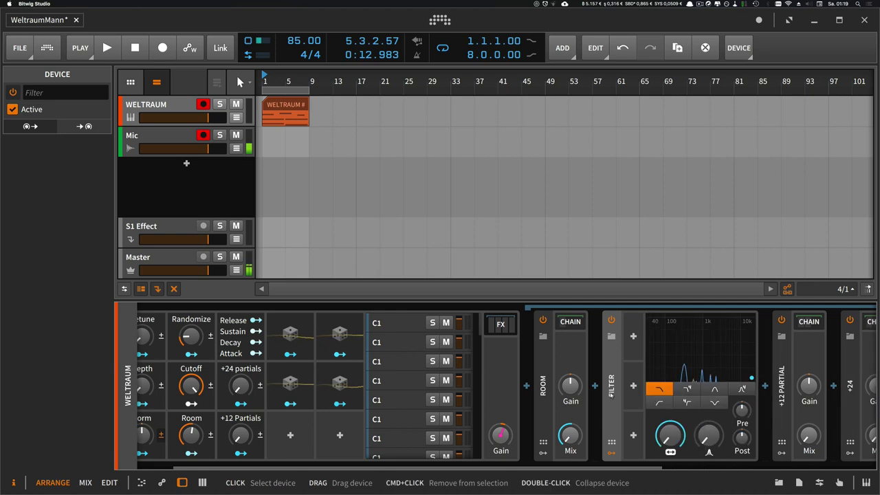
{"action": "left_click_drag", "start_coordinate": [501, 468], "coordinate": [465, 468]}
{"action": "left_click_drag", "start_coordinate": [248, 387], "coordinate": [247, 395]}
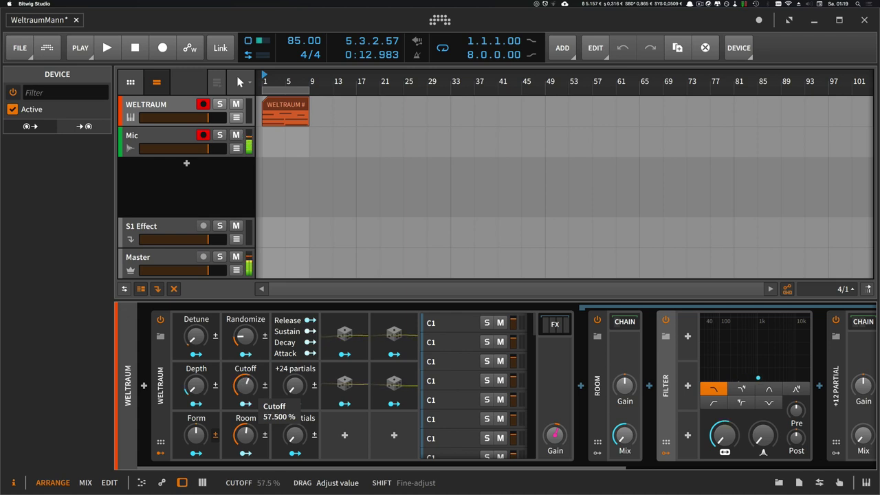
{"action": "left_click_drag", "start_coordinate": [247, 395], "coordinate": [247, 395]}
Try the +12 Partials macro at full with Room at about 52%, and reduce +12 Partials to a low amount.
{"action": "left_click_drag", "start_coordinate": [294, 466], "coordinate": [490, 467]}
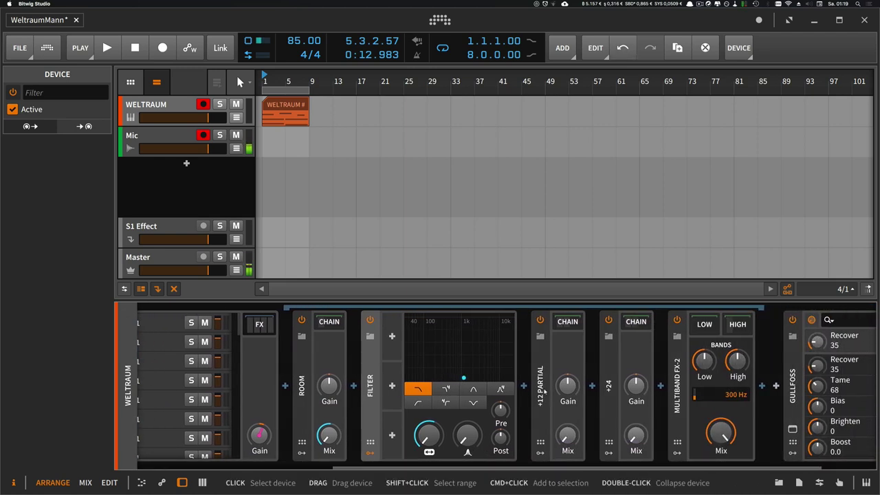
{"action": "left_click_drag", "start_coordinate": [433, 467], "coordinate": [236, 467]}
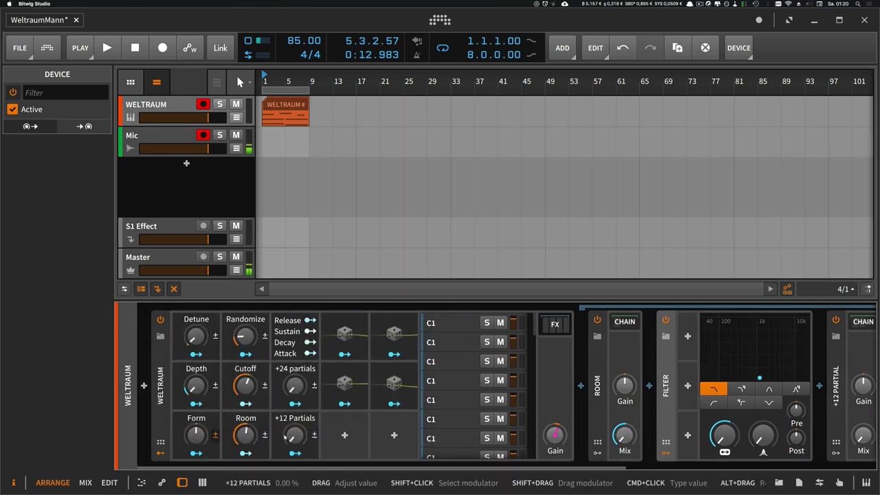
{"action": "left_click_drag", "start_coordinate": [294, 434], "coordinate": [295, 369]}
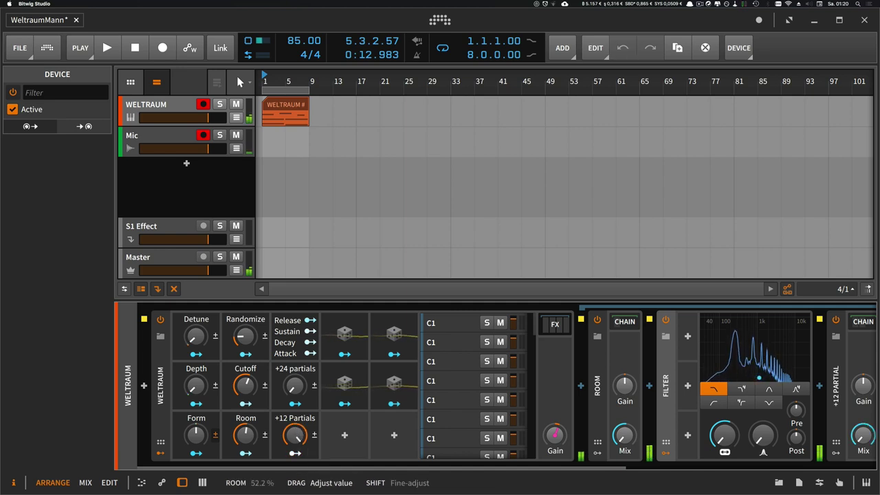
{"action": "left_click_drag", "start_coordinate": [245, 434], "coordinate": [245, 399]}
{"action": "left_click_drag", "start_coordinate": [294, 434], "coordinate": [294, 462]}
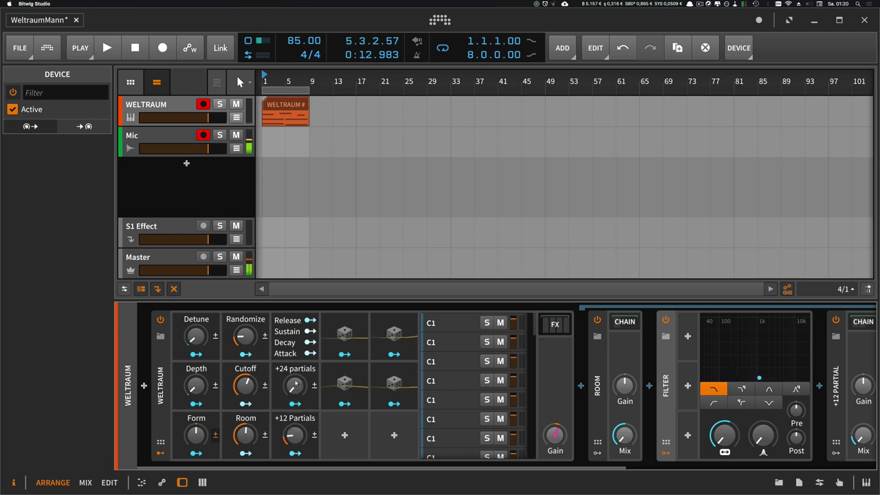
Try different +24 partials amounts, with +12 Partials at 32% and the Room macro at 56.7%.
{"action": "left_click_drag", "start_coordinate": [295, 387], "coordinate": [296, 382]}
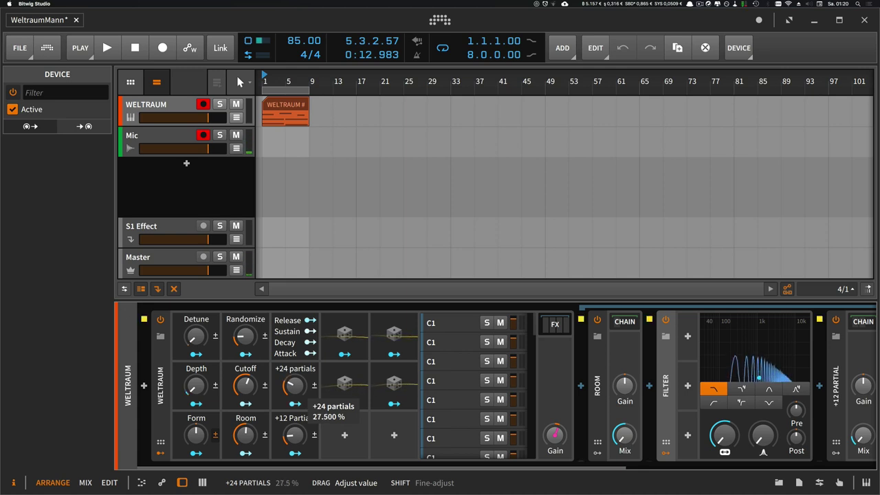
{"action": "left_click_drag", "start_coordinate": [296, 382], "coordinate": [296, 400]}
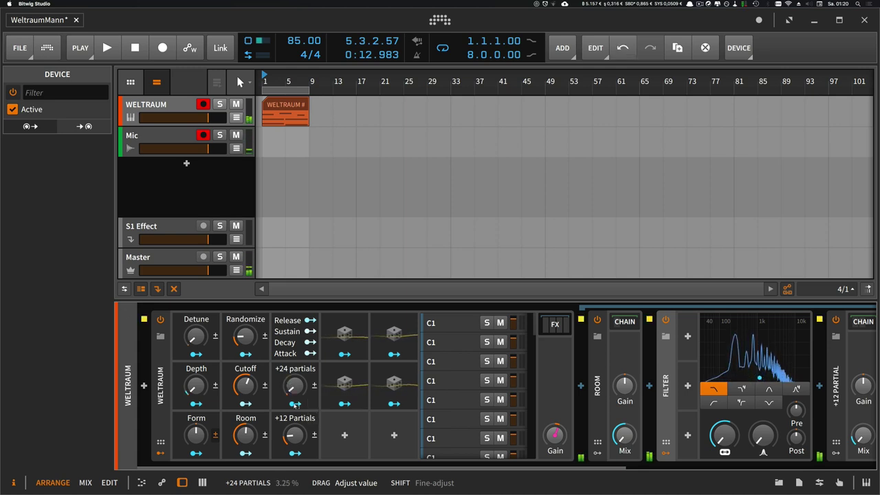
{"action": "left_click_drag", "start_coordinate": [294, 434], "coordinate": [294, 427]}
{"action": "left_click_drag", "start_coordinate": [295, 386], "coordinate": [296, 437]}
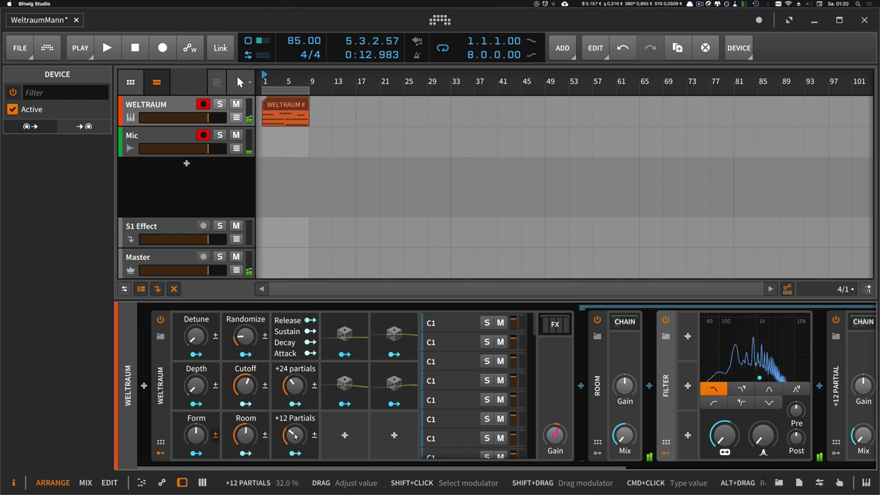
{"action": "left_click_drag", "start_coordinate": [294, 436], "coordinate": [252, 427]}
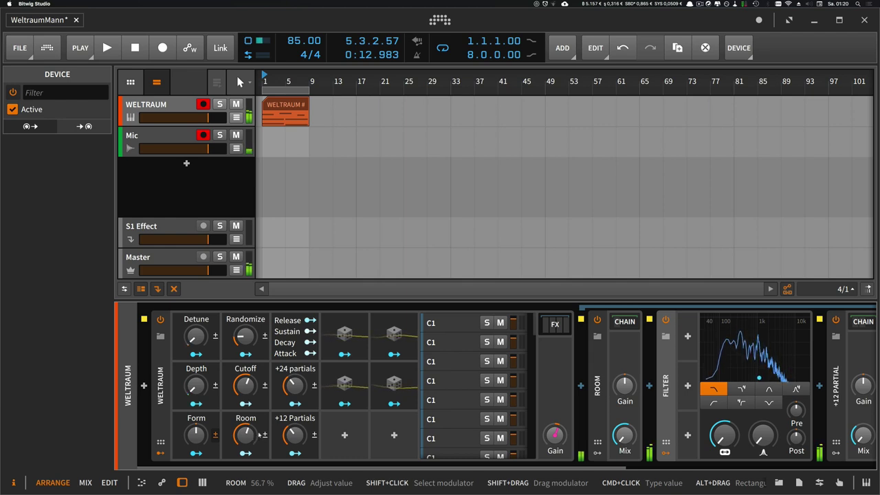
Reset the Room, +12 Partials and +24 partials macros to 0%.
{"action": "double_click", "coordinate": [251, 436]}
{"action": "double_click", "coordinate": [297, 436]}
{"action": "double_click", "coordinate": [293, 387]}
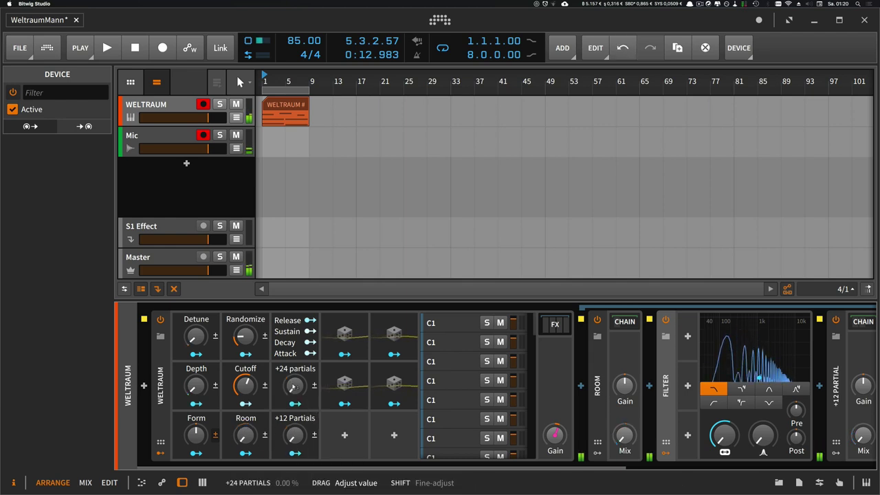
Raise the Depth macro to 100% and blend in Room and +12 Partials, with +24 partials at 27.3%.
{"action": "left_click_drag", "start_coordinate": [246, 385], "coordinate": [245, 395]}
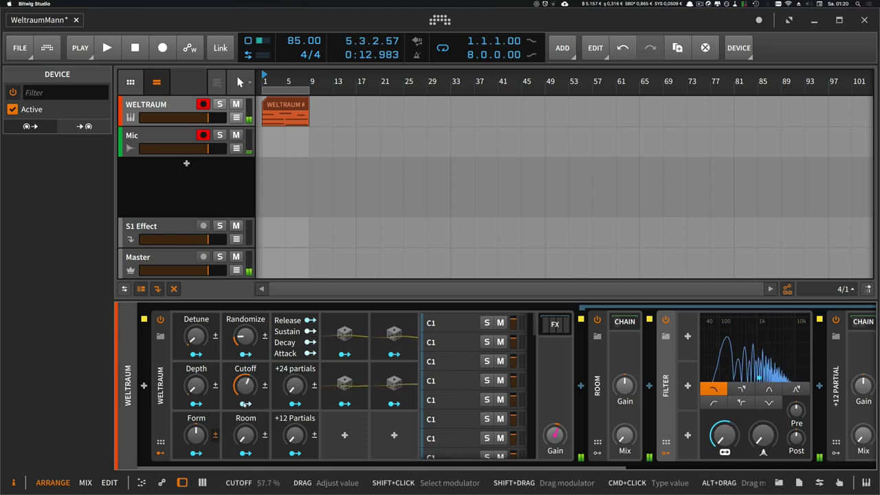
{"action": "left_click", "coordinate": [199, 387]}
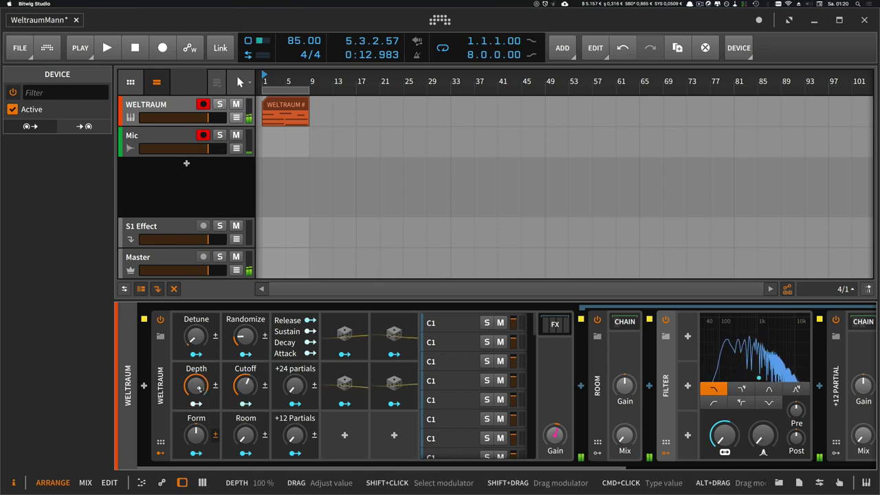
{"action": "left_click_drag", "start_coordinate": [246, 435], "coordinate": [294, 435]}
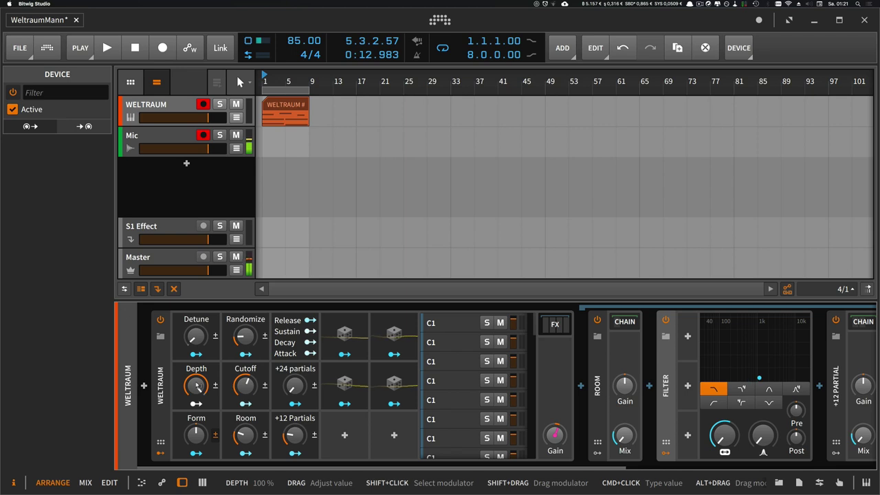
{"action": "mouse_move", "coordinate": [197, 387]}
{"action": "left_mouse_down"}
{"action": "mouse_move", "coordinate": [198, 451]}
{"action": "mouse_move", "coordinate": [197, 387]}
{"action": "left_mouse_up"}
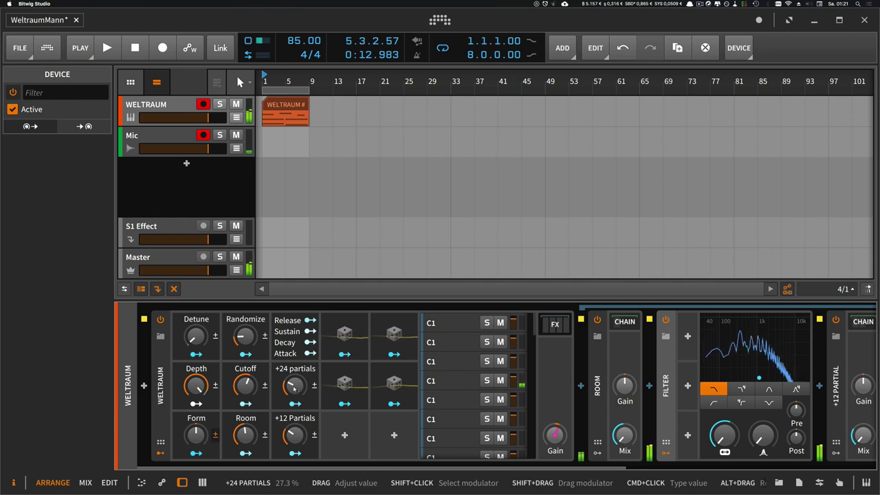
Set the Cutoff macro to 36.2% and hide the instrument's FX chain.
{"action": "left_click_drag", "start_coordinate": [251, 385], "coordinate": [251, 400]}
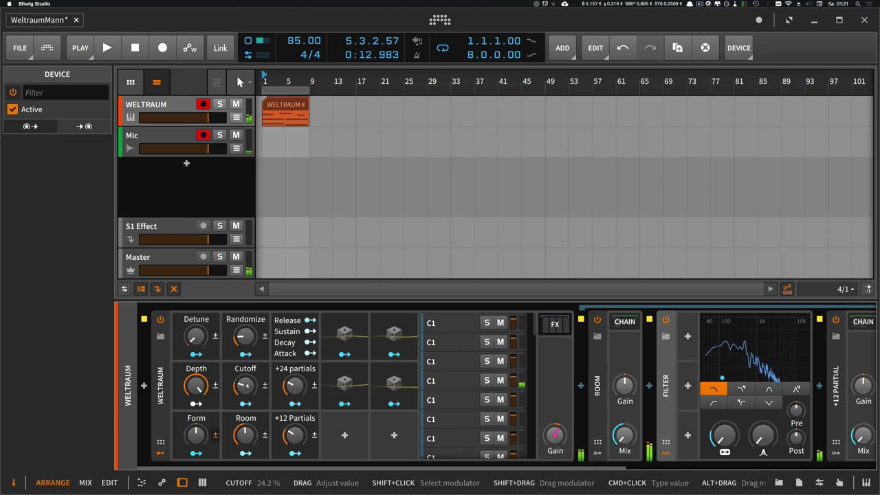
{"action": "left_click_drag", "start_coordinate": [250, 385], "coordinate": [246, 385]}
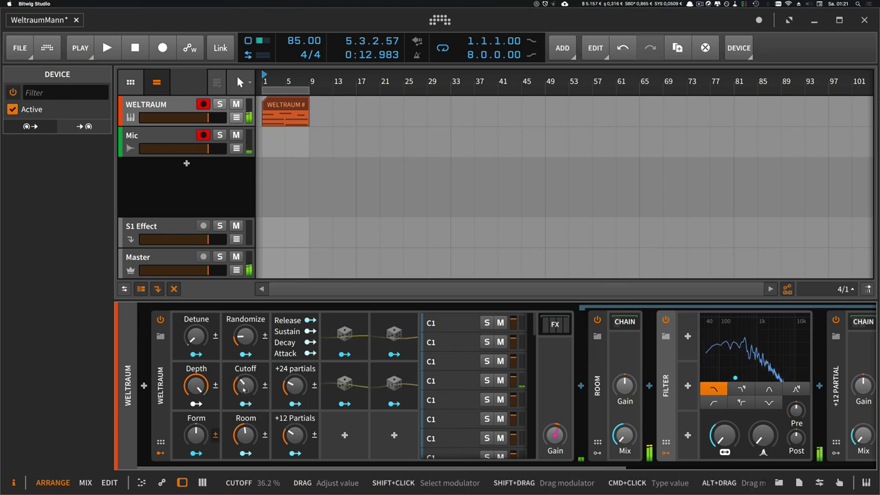
{"action": "mouse_move", "coordinate": [317, 468]}
{"action": "left_mouse_down"}
{"action": "mouse_move", "coordinate": [565, 468]}
{"action": "mouse_move", "coordinate": [320, 471]}
{"action": "left_mouse_up"}
{"action": "left_click", "coordinate": [502, 324]}
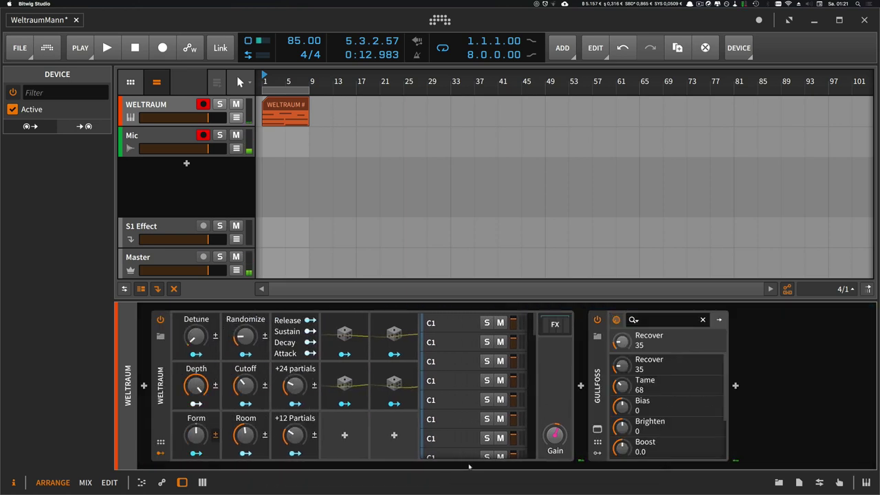